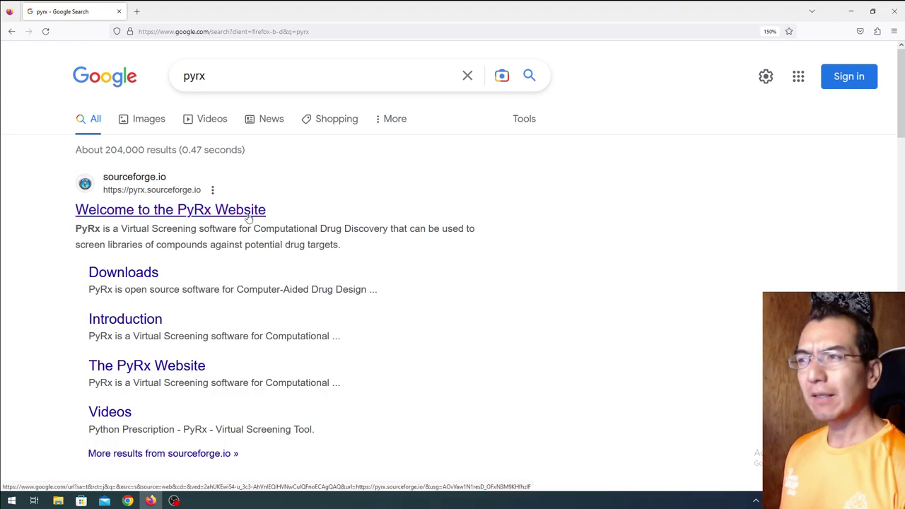
# - Open the Academic store page from the PyRx website and compare its prices for United States and México
pyautogui.click(249, 211)
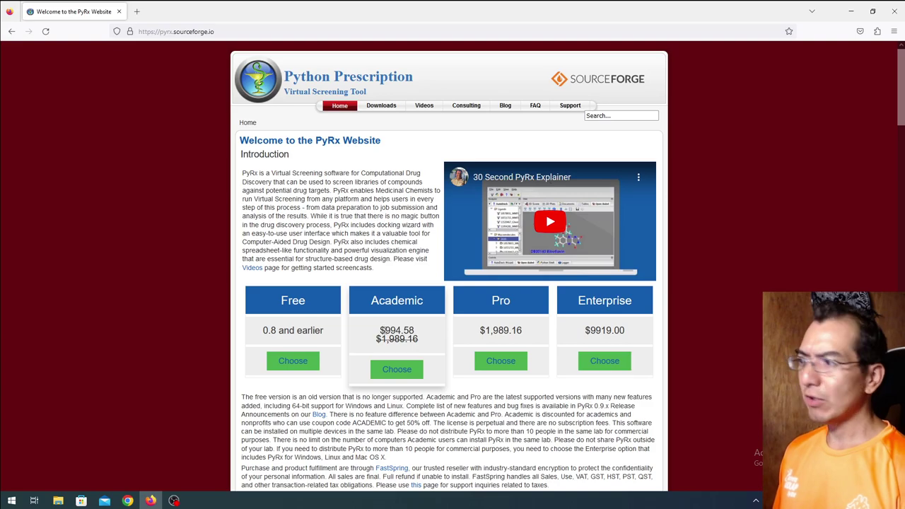
pyautogui.click(397, 374)
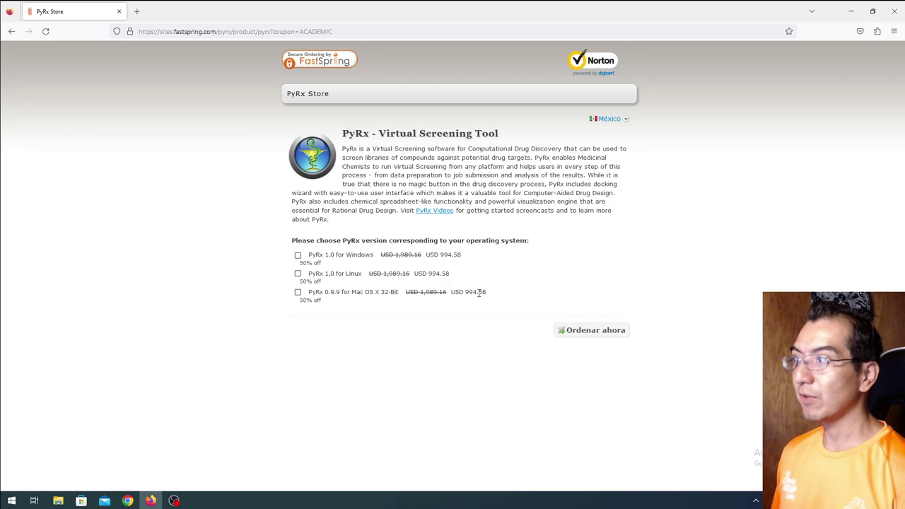
pyautogui.click(616, 120)
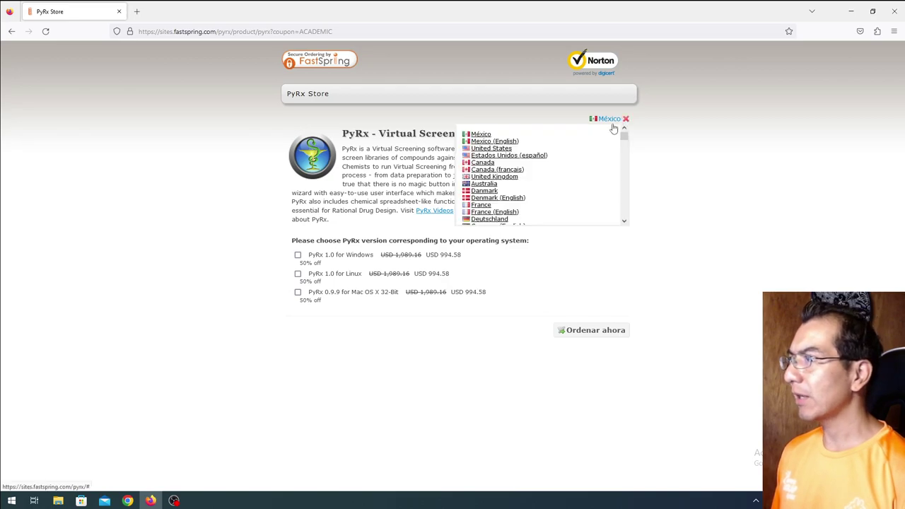
pyautogui.click(526, 148)
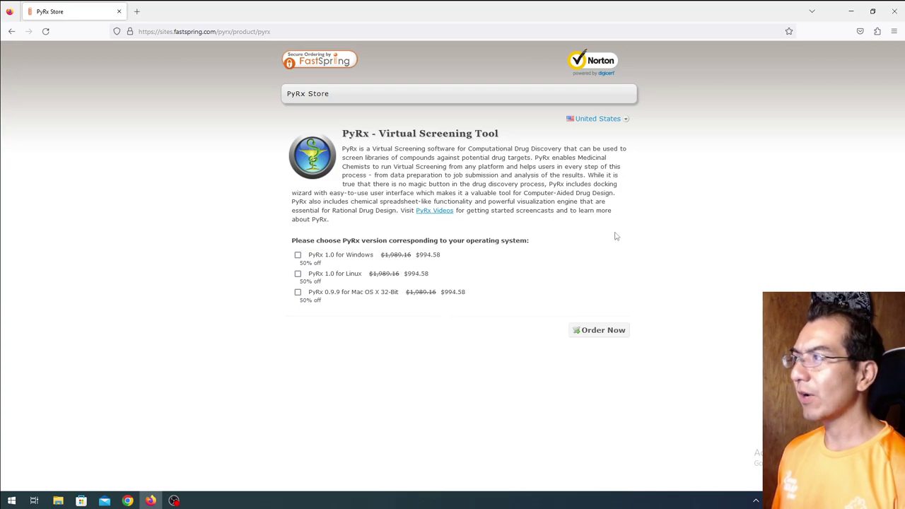
pyautogui.click(625, 119)
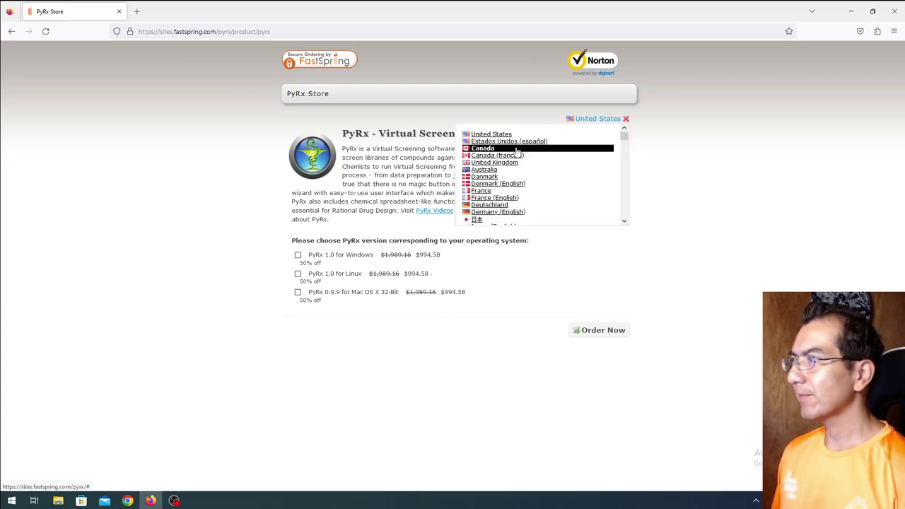
pyautogui.scroll(-4, 507, 172)
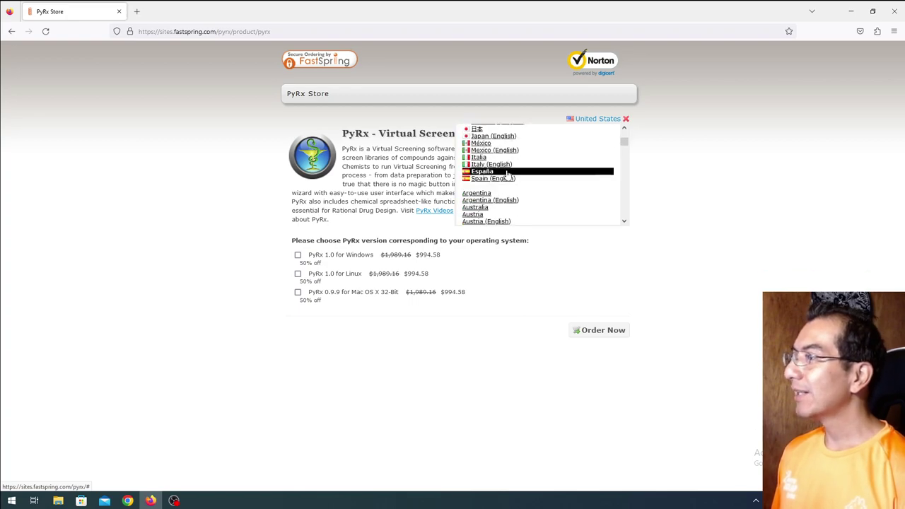
pyautogui.click(491, 144)
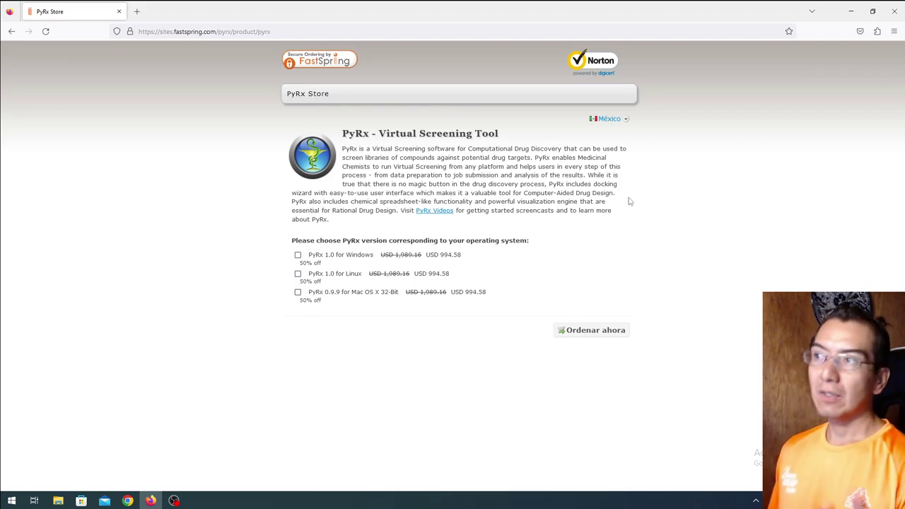
# - Return from the store to the PyRx home page and close the browser
pyautogui.click(12, 32)
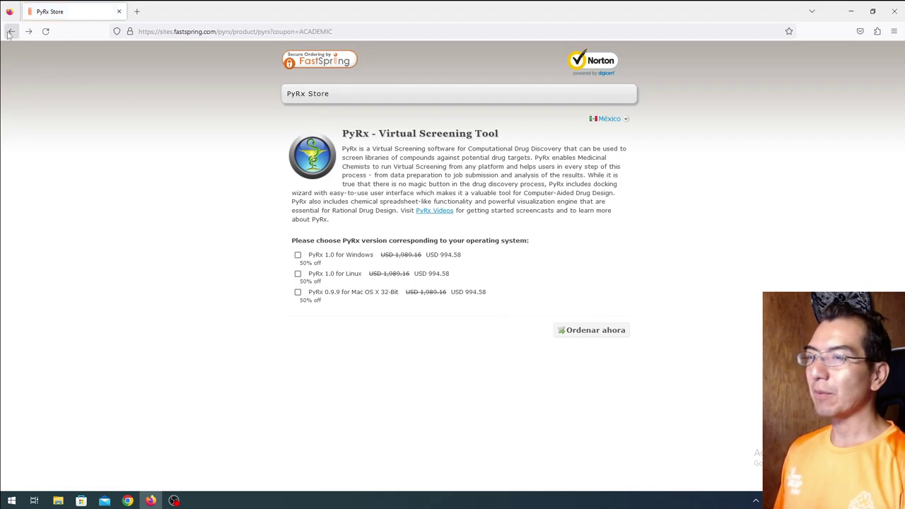
pyautogui.click(12, 31)
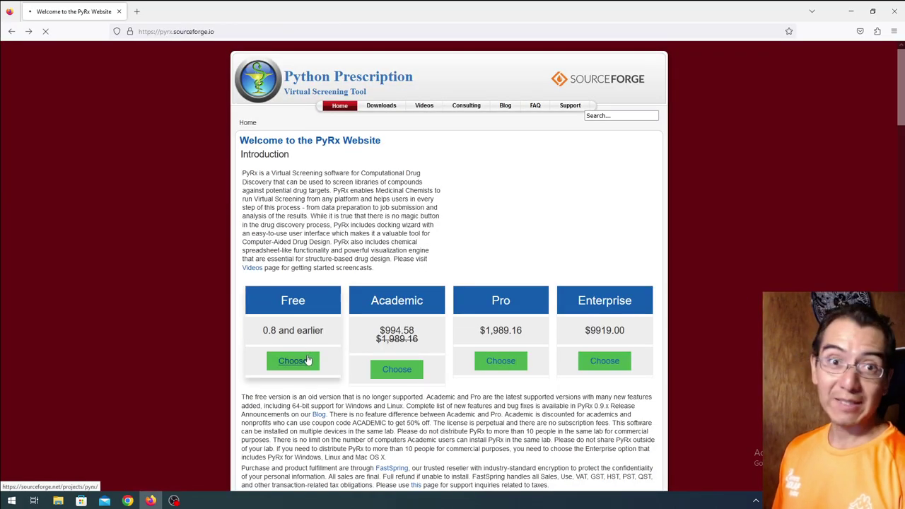
pyautogui.click(894, 12)
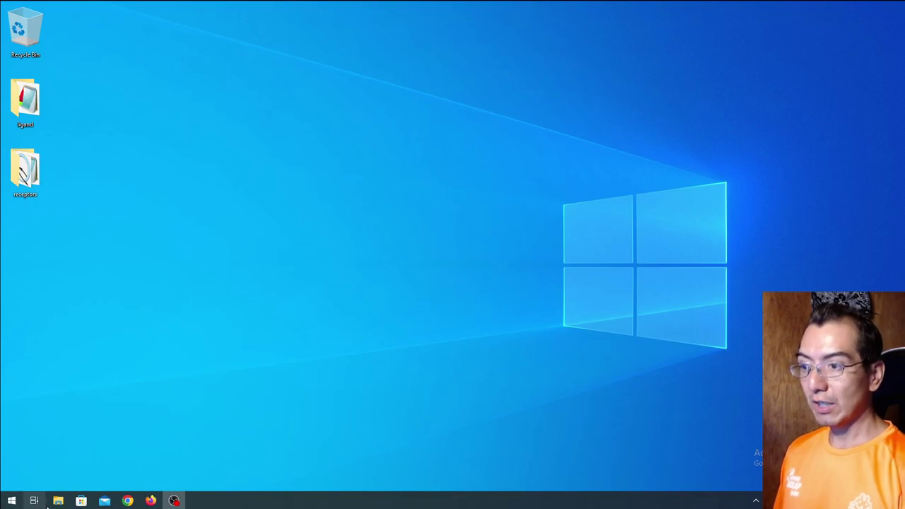
# - Copy PyRx-0.9.8-Setup from drive E: to the desktop using File Explorer, and close the folder window
pyautogui.click(58, 501)
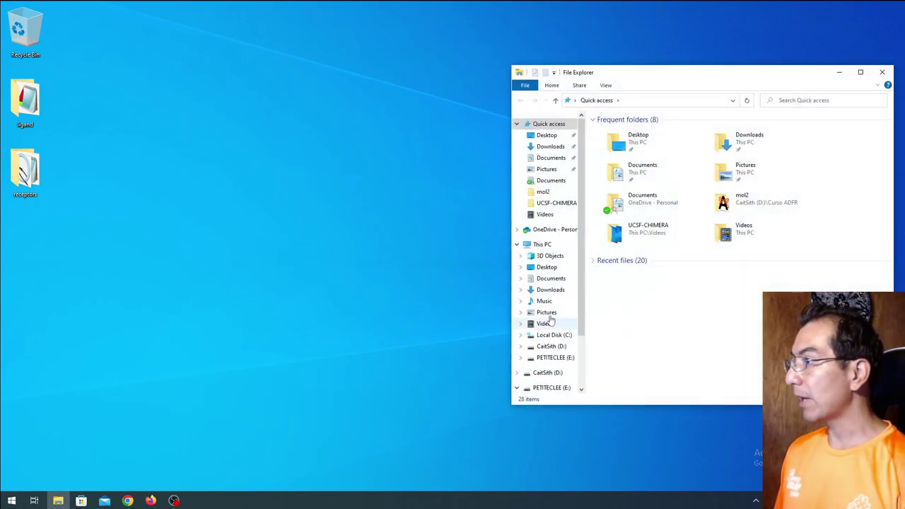
pyautogui.click(558, 358)
pyautogui.moveTo(626, 288); pyautogui.dragTo(157, 246)
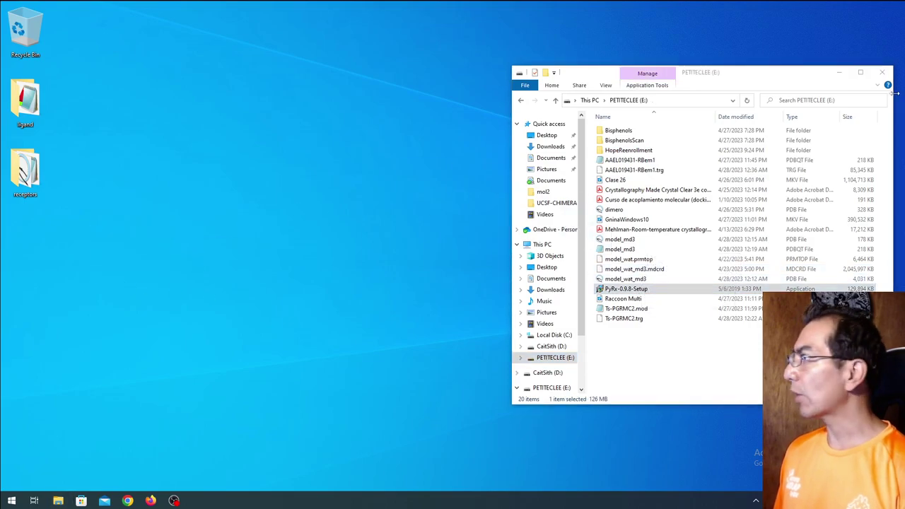
pyautogui.click(882, 72)
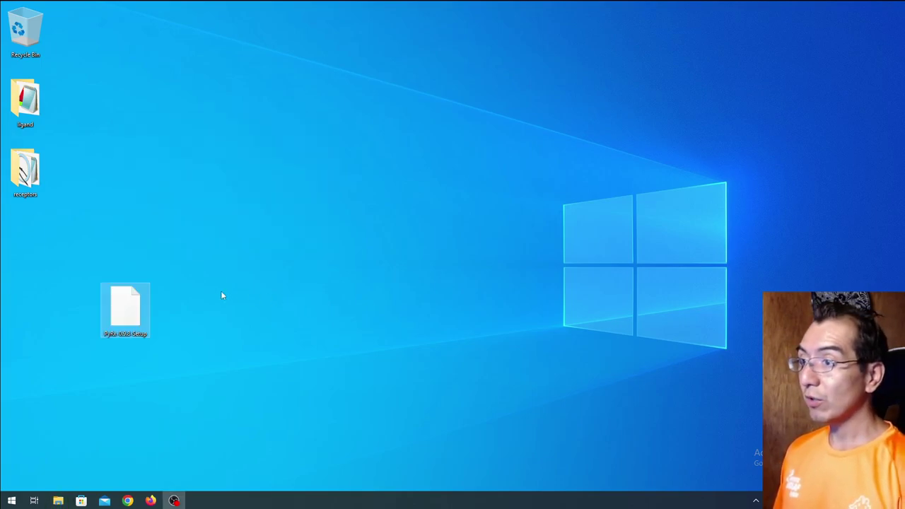
# - Run PyRx-0.9.8-Setup as administrator and start installing into C:\Program Files\PyRx\0.9.8
pyautogui.doubleClick(127, 320)
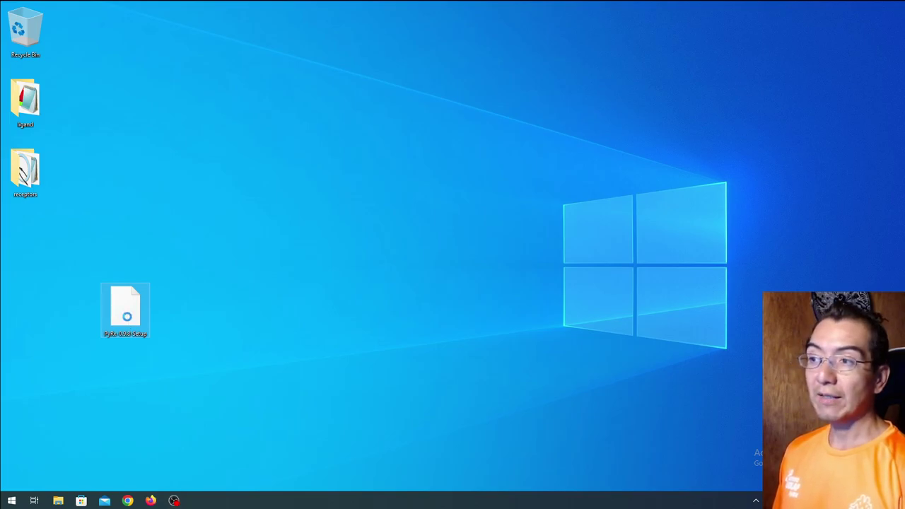
pyautogui.rightClick(127, 317)
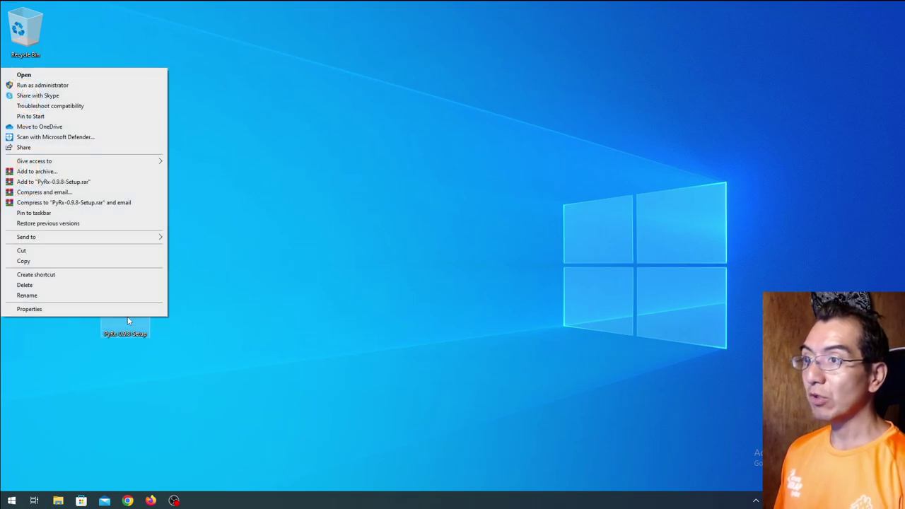
pyautogui.click(69, 86)
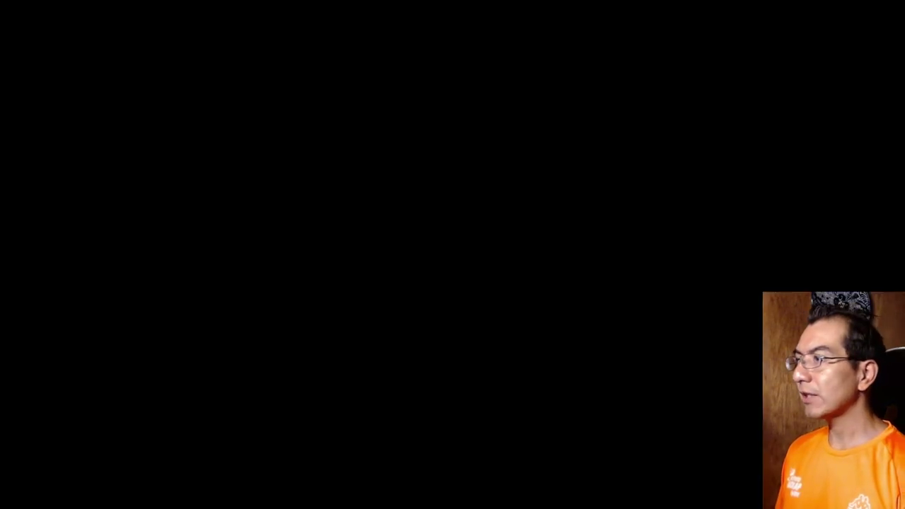
pyautogui.click(422, 320)
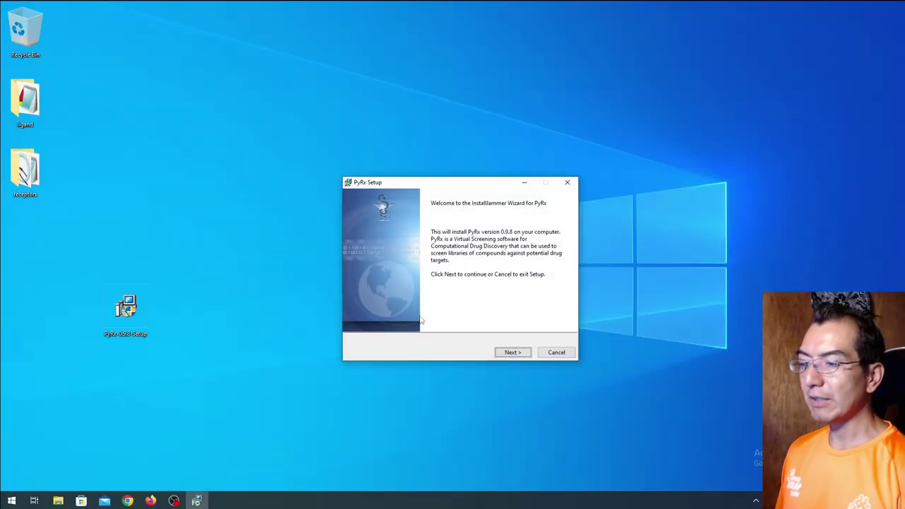
pyautogui.click(509, 352)
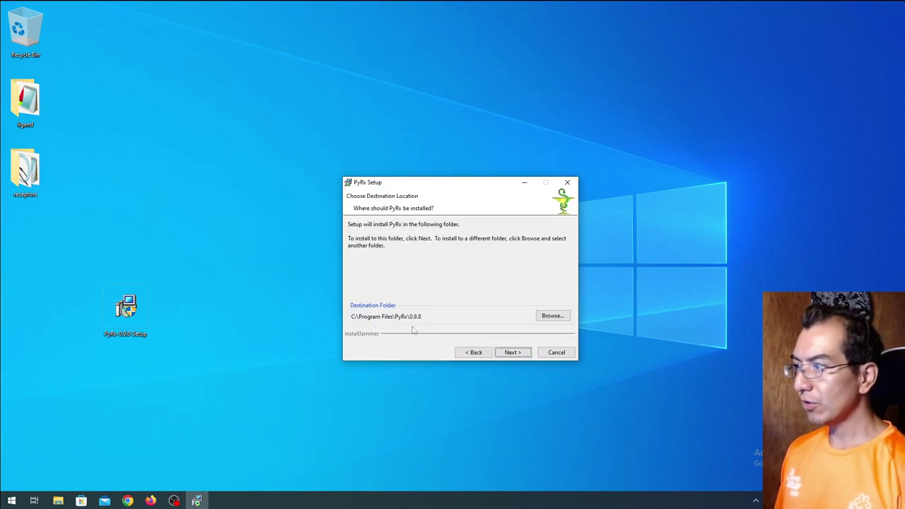
pyautogui.click(510, 354)
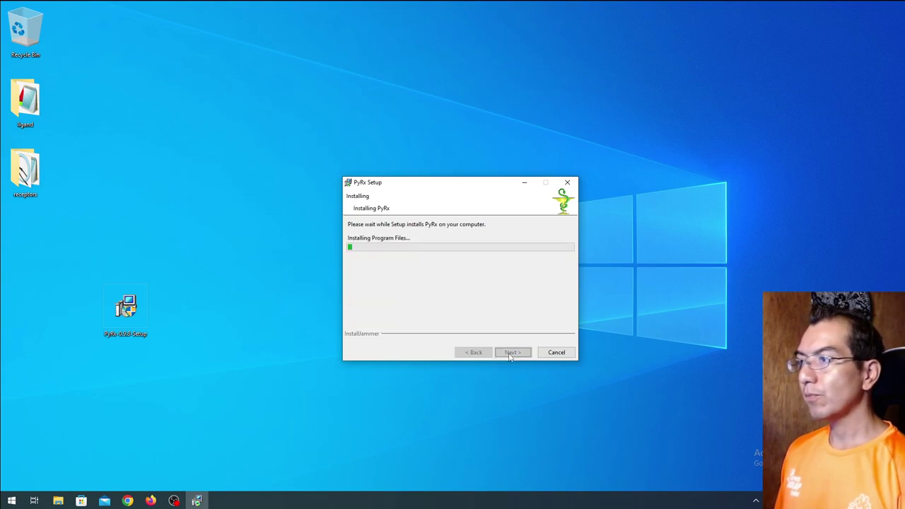
# - Look through the files in the ligand and receptors folders on the desktop, closing each folder window
pyautogui.doubleClick(24, 104)
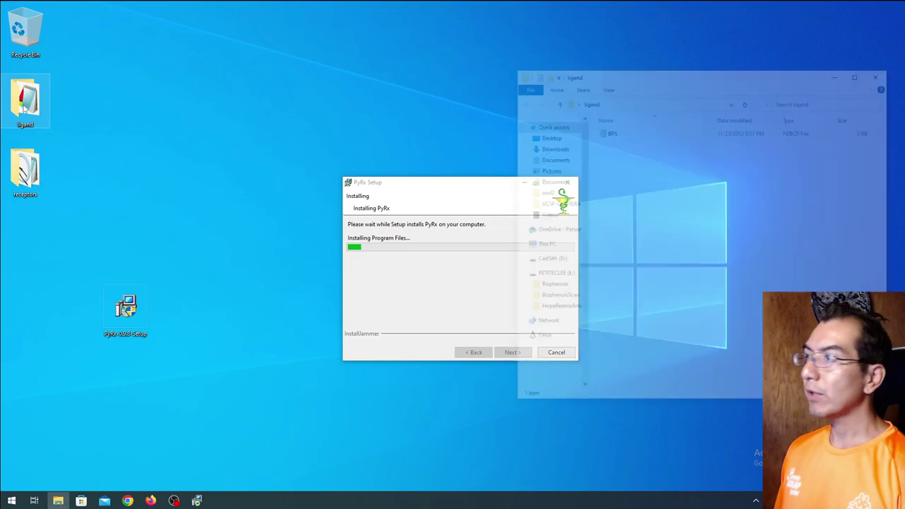
pyautogui.click(882, 73)
pyautogui.doubleClick(25, 170)
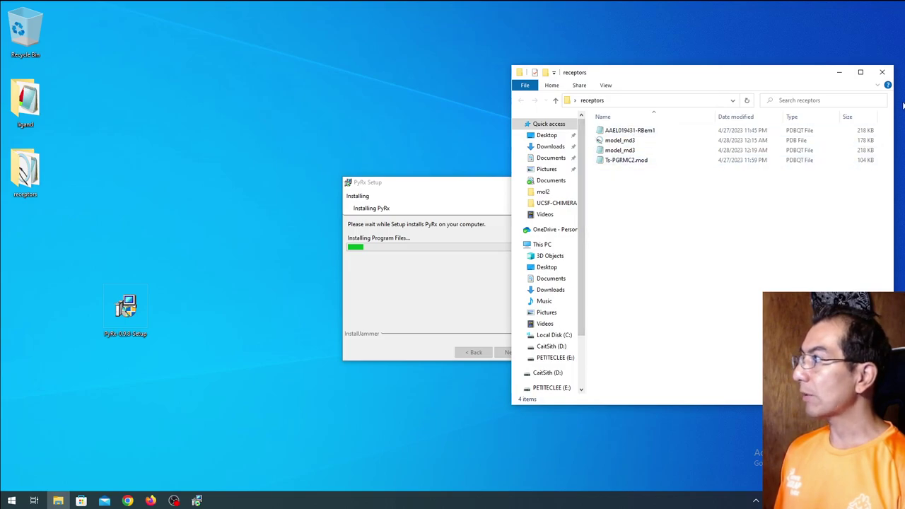
pyautogui.click(882, 72)
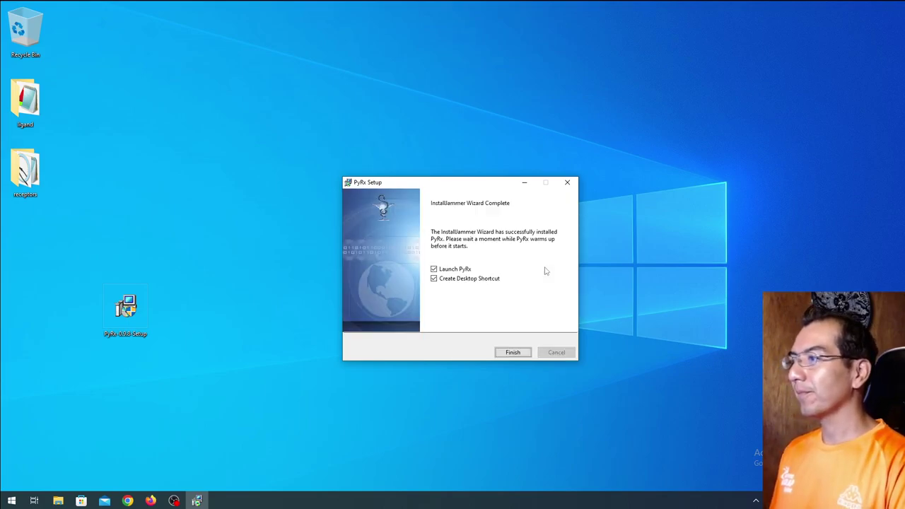
# - Finish the setup without a desktop shortcut, launching PyRx, and enlarge its window beside the desktop icons
pyautogui.click(489, 278)
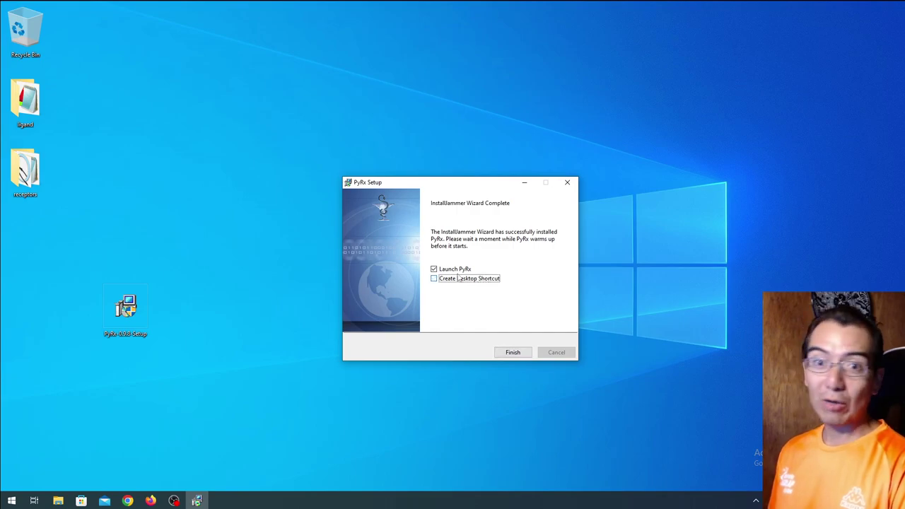
pyautogui.click(506, 352)
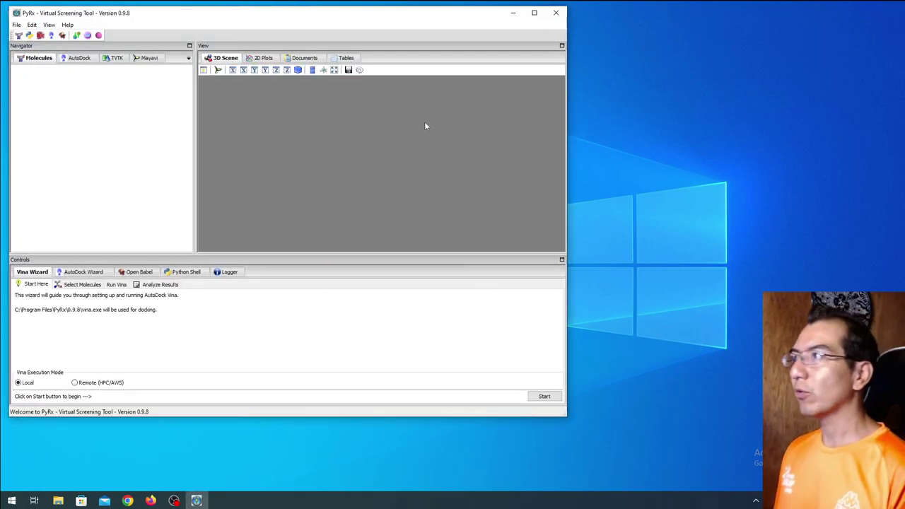
pyautogui.moveTo(452, 13); pyautogui.dragTo(757, 16)
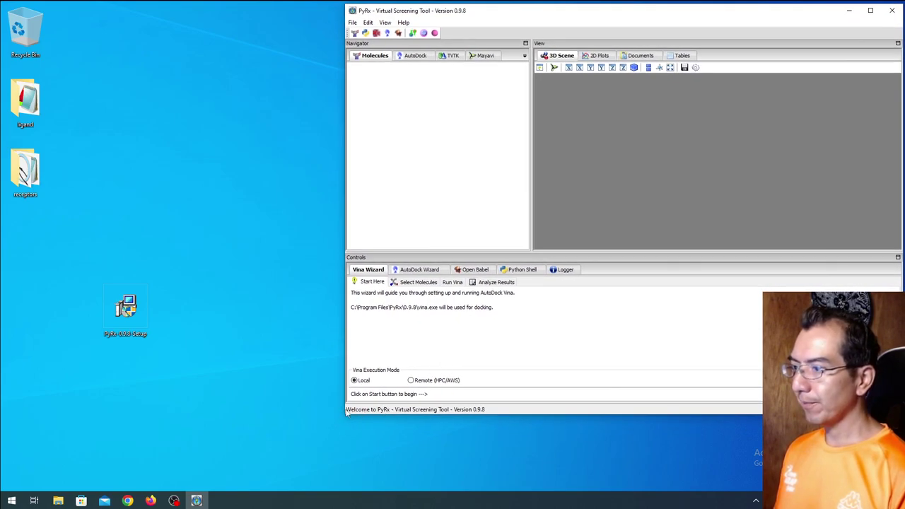
pyautogui.moveTo(219, 442); pyautogui.dragTo(162, 473)
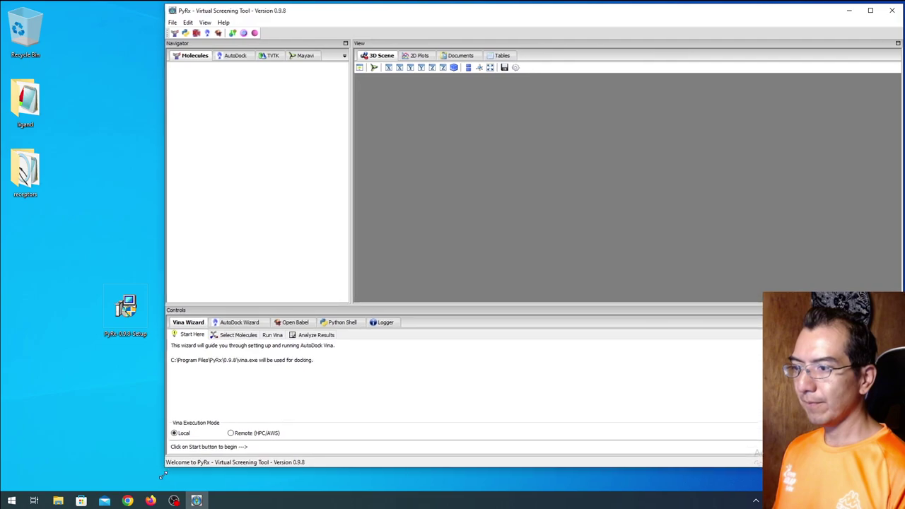
# - Check the Workspace folder path in the AutoDock preferences and close the dialog
pyautogui.click(185, 21)
pyautogui.click(202, 33)
pyautogui.moveTo(581, 249); pyautogui.dragTo(489, 252)
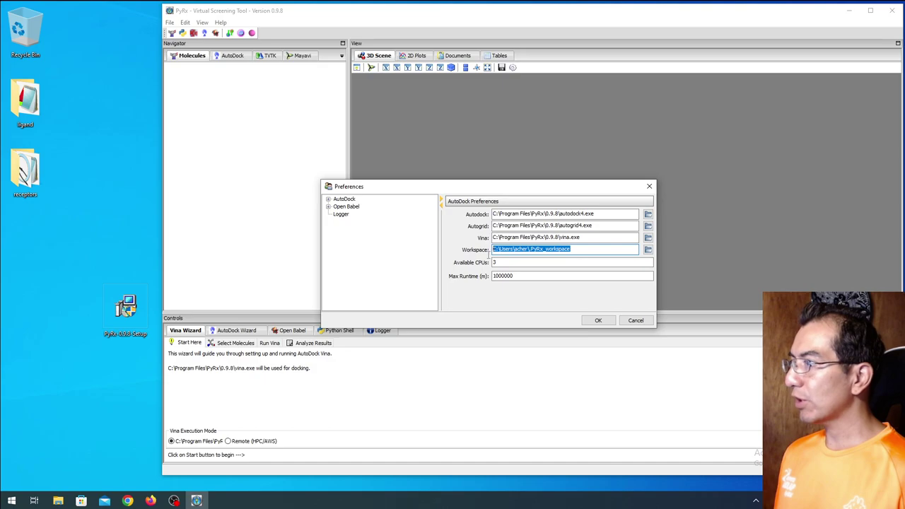
pyautogui.click(576, 250)
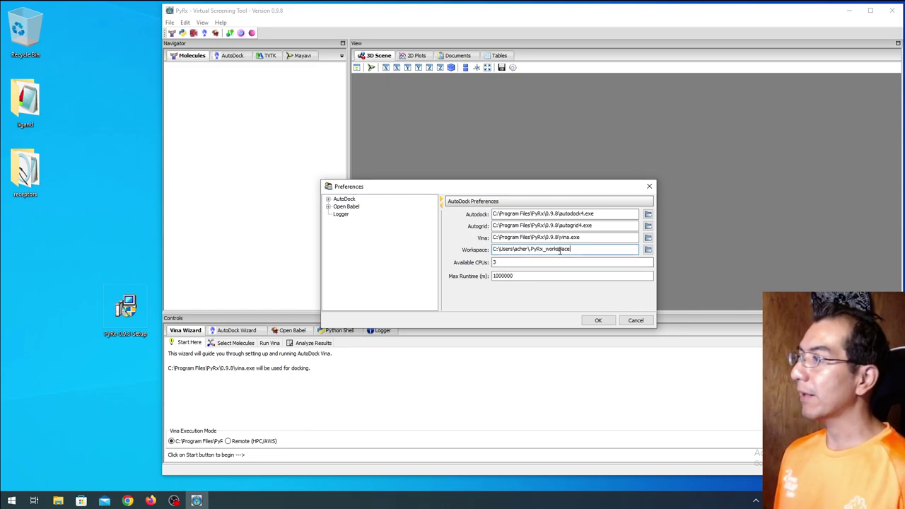
pyautogui.click(597, 320)
# - In File Explorer, browse to .PyRx_workspace inside the user profile folder on drive C: and view its Ligands folder
pyautogui.click(64, 499)
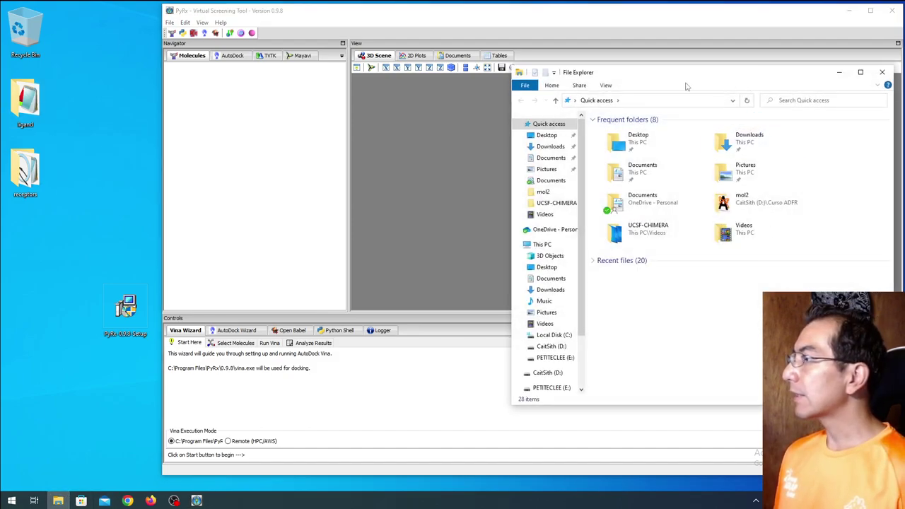
pyautogui.moveTo(722, 76); pyautogui.dragTo(291, 82)
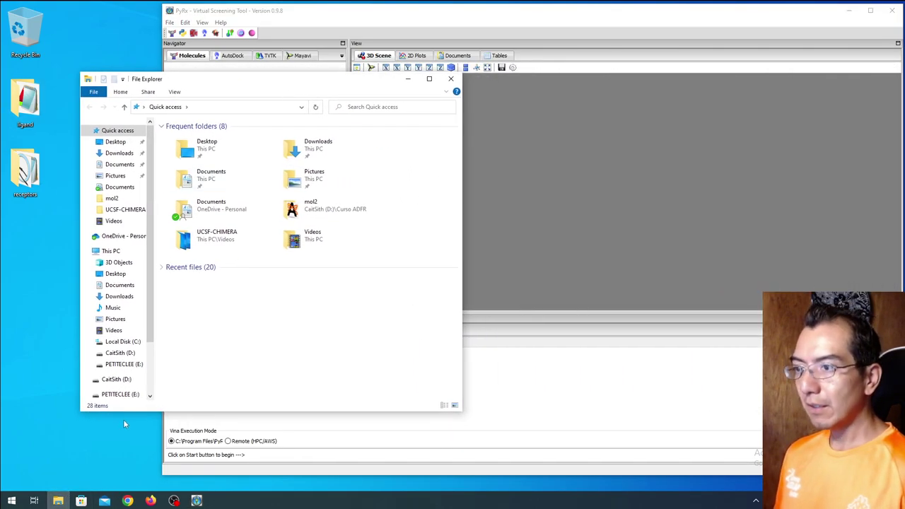
pyautogui.click(124, 343)
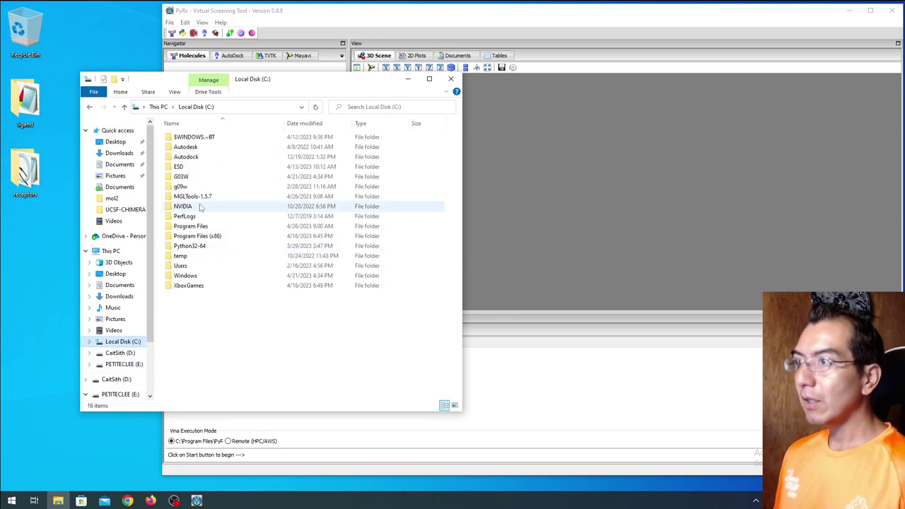
pyautogui.doubleClick(202, 262)
pyautogui.doubleClick(185, 137)
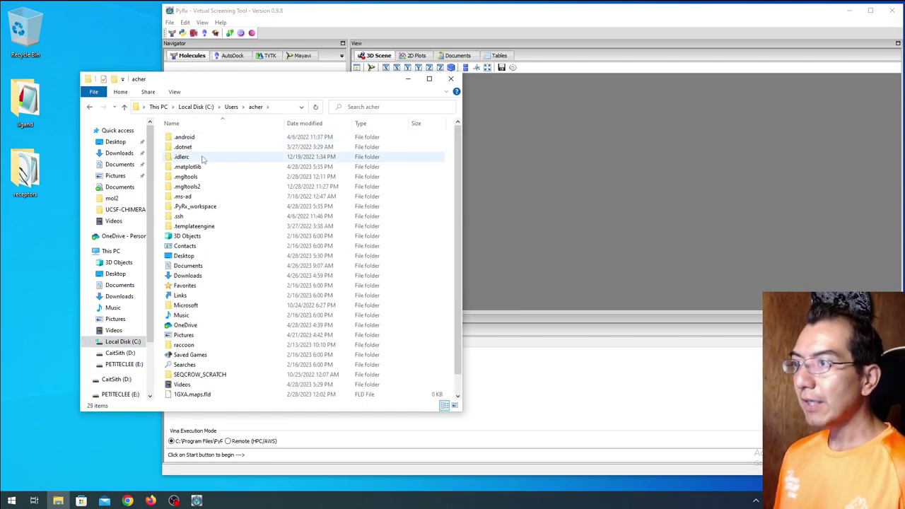
pyautogui.doubleClick(205, 205)
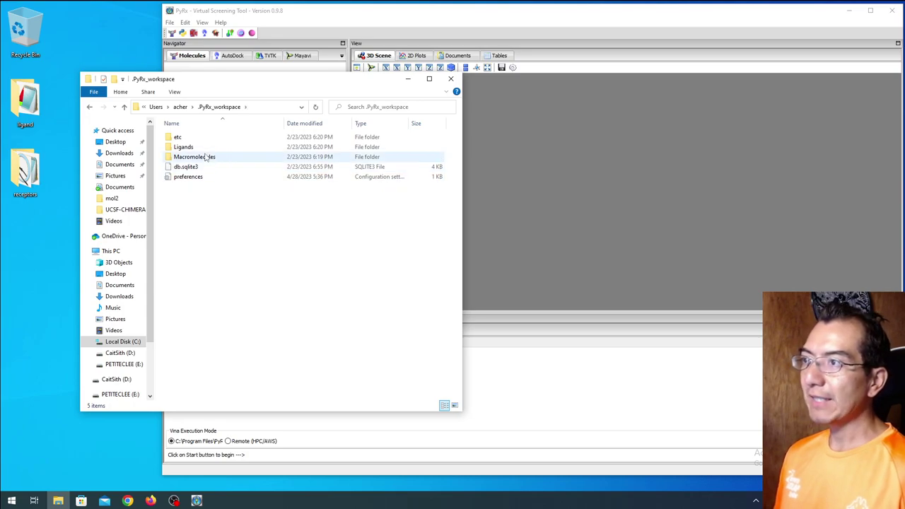
pyautogui.doubleClick(180, 147)
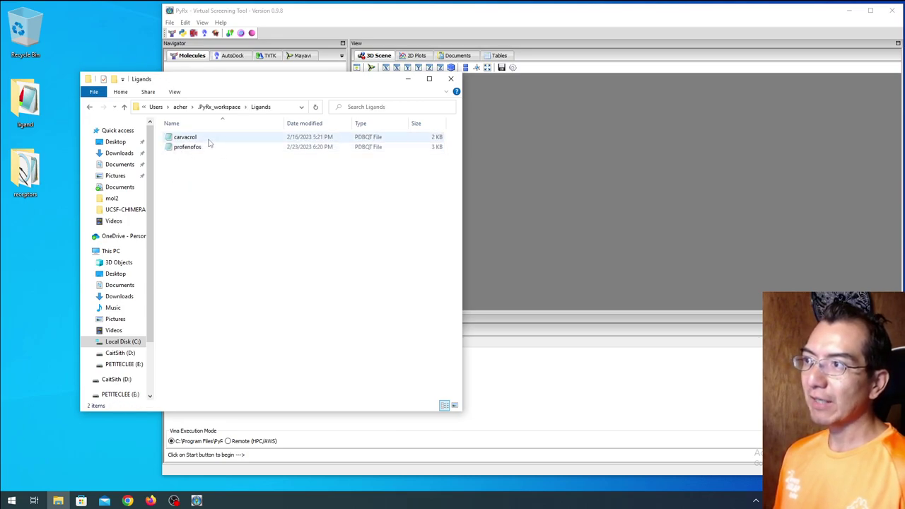
pyautogui.press('BackSpace')
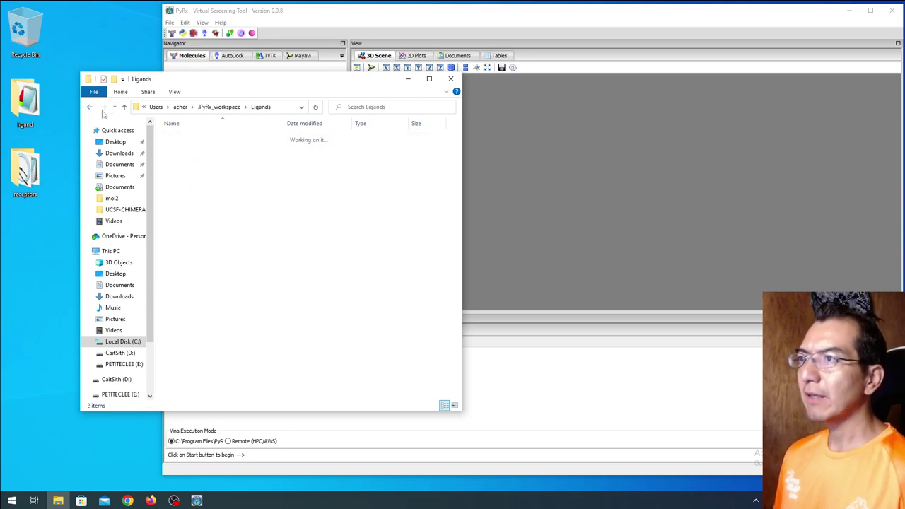
# - View the contents of the Macromolecules folder in .PyRx_workspace and close File Explorer
pyautogui.doubleClick(194, 156)
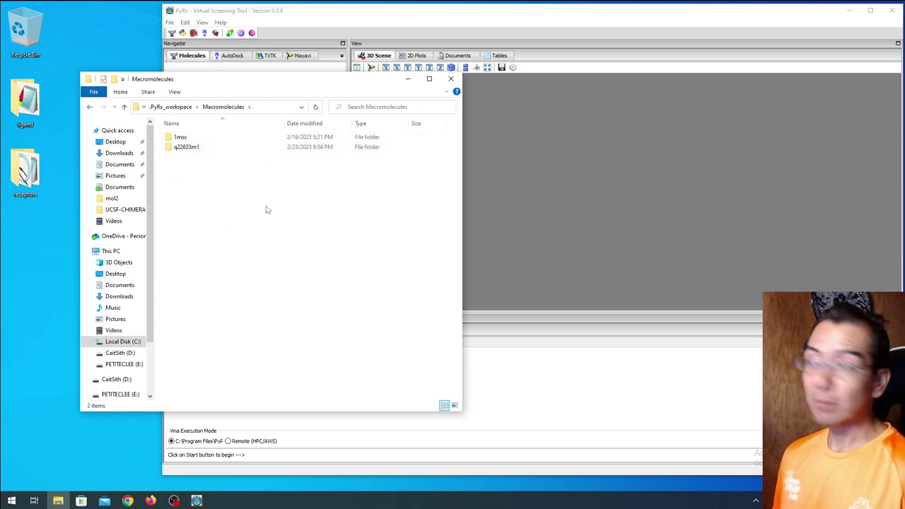
pyautogui.click(451, 79)
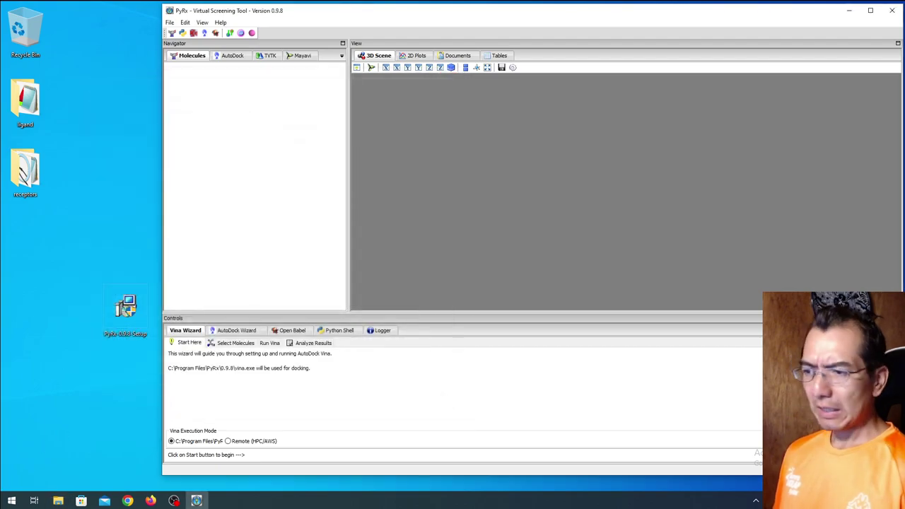
# - Look for the PyRx entry in the Windows list of installed programs and close the list
pyautogui.click(11, 500)
pyautogui.scroll(-5, 71, 354)
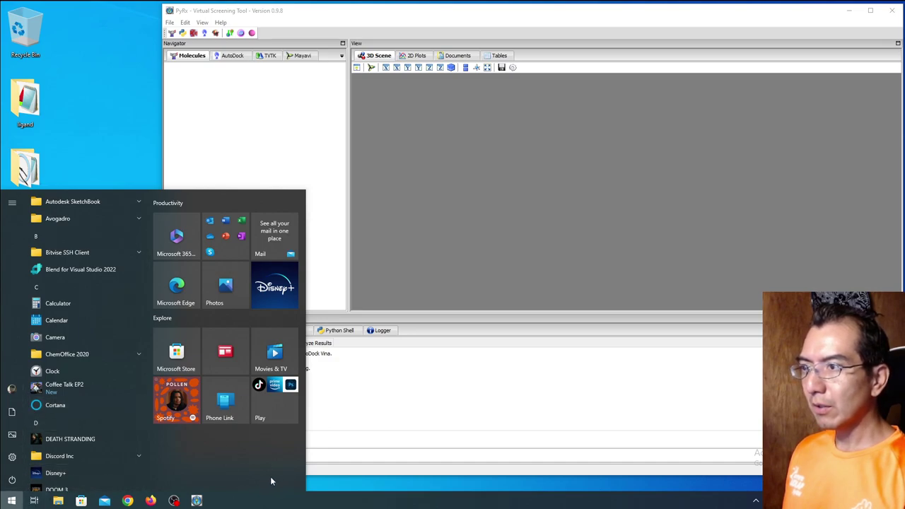
pyautogui.scroll(-10, 92, 396)
pyautogui.scroll(5, 92, 400)
pyautogui.scroll(-8, 92, 400)
pyautogui.scroll(-6, 92, 396)
pyautogui.scroll(3, 94, 373)
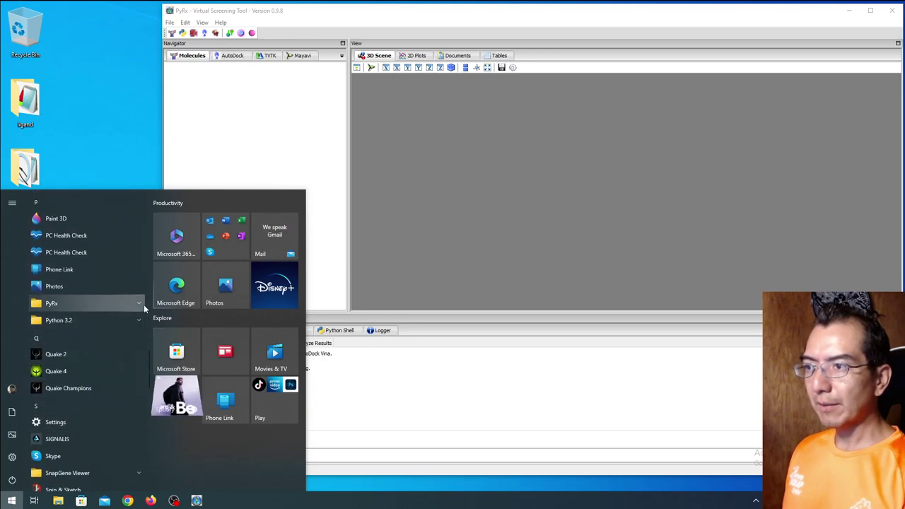
pyautogui.click(556, 276)
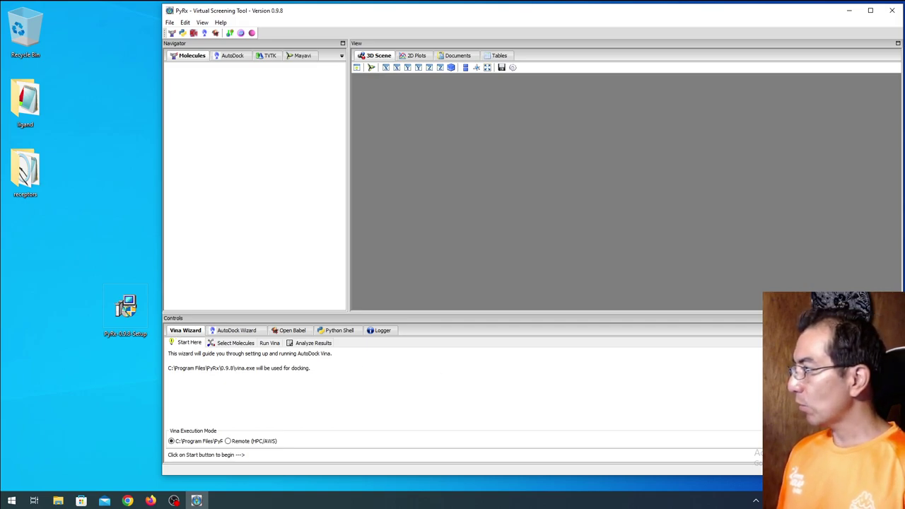
# - Start the Vina Wizard and add the BPS ligand file from the desktop's ligand folder
pyautogui.click(873, 455)
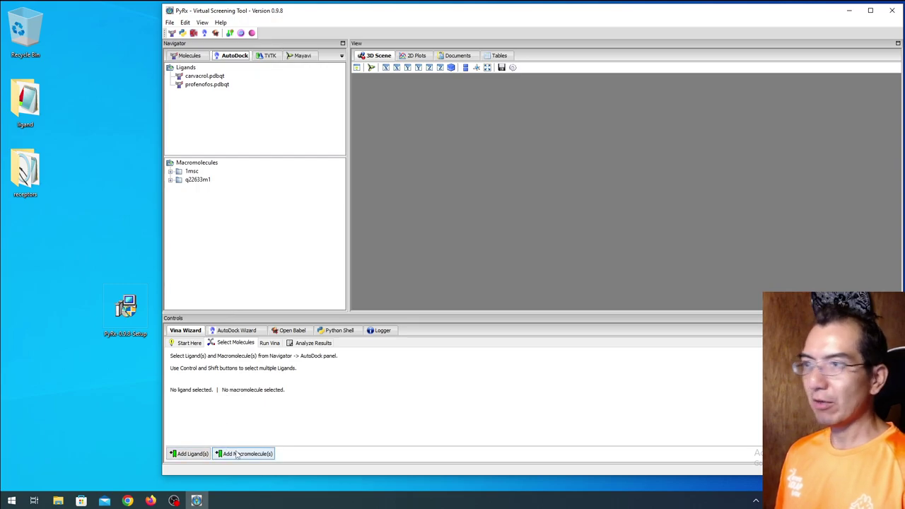
pyautogui.click(200, 453)
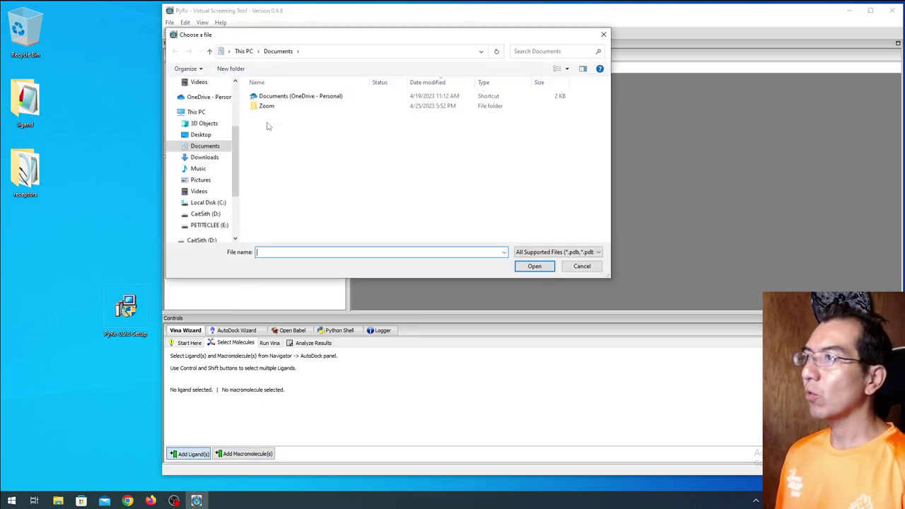
pyautogui.click(201, 134)
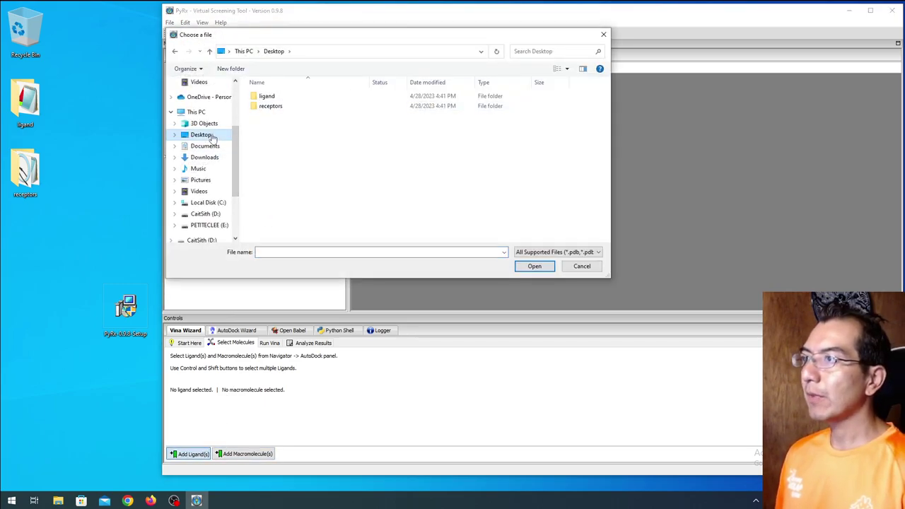
pyautogui.click(267, 99)
pyautogui.doubleClick(267, 99)
pyautogui.click(262, 96)
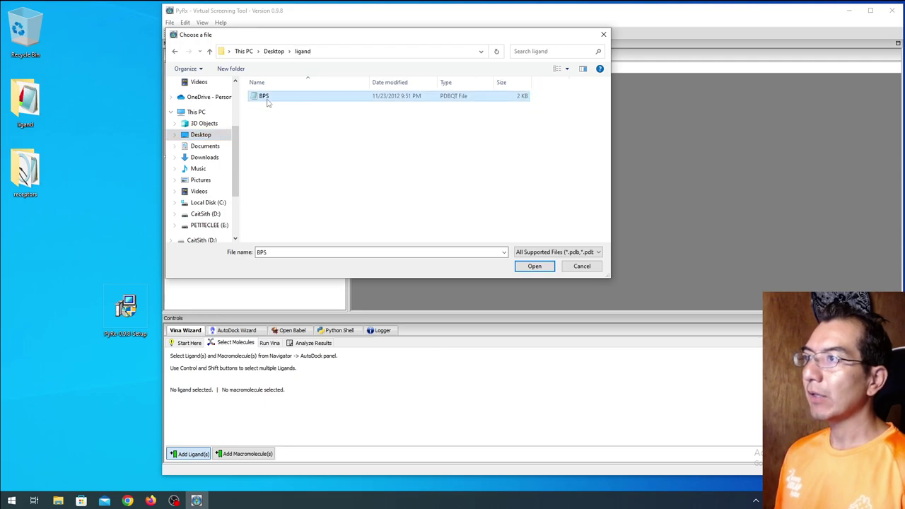
pyautogui.click(534, 266)
# - Rotate the loaded ligand in the 3D scene to inspect its structure, and select bps.pdbqt among the ligands
pyautogui.moveTo(527, 267); pyautogui.dragTo(738, 134)
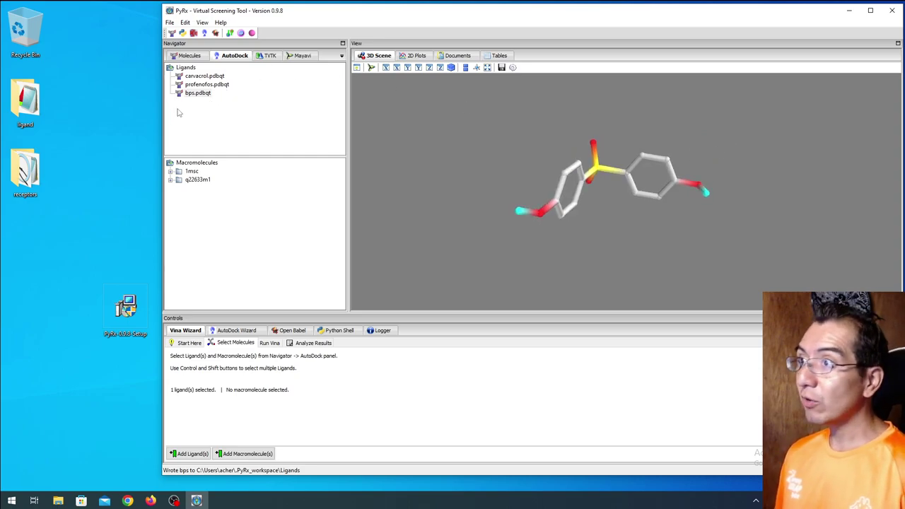
pyautogui.moveTo(538, 191); pyautogui.dragTo(472, 243)
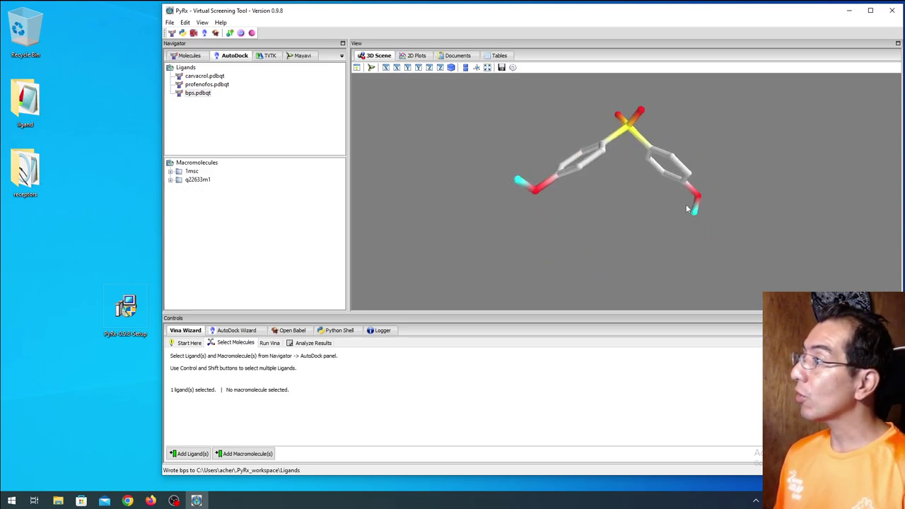
pyautogui.moveTo(695, 210); pyautogui.dragTo(562, 195)
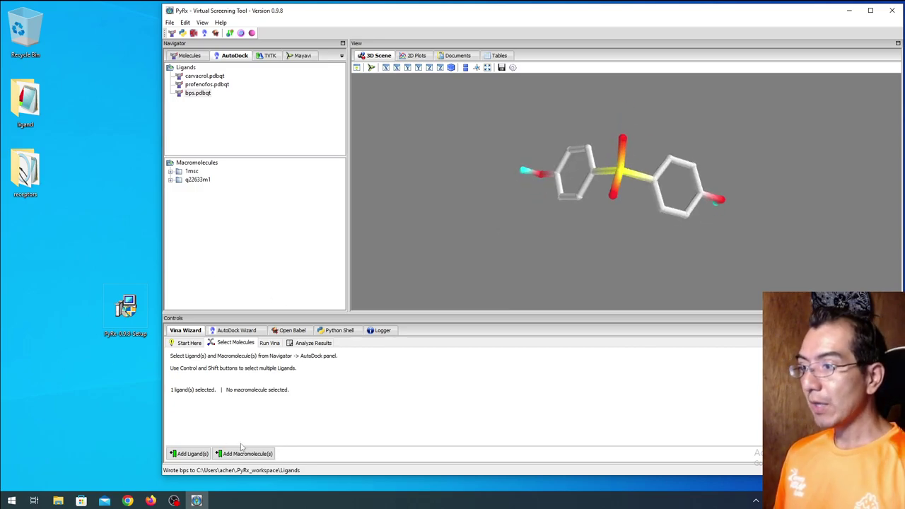
pyautogui.click(201, 93)
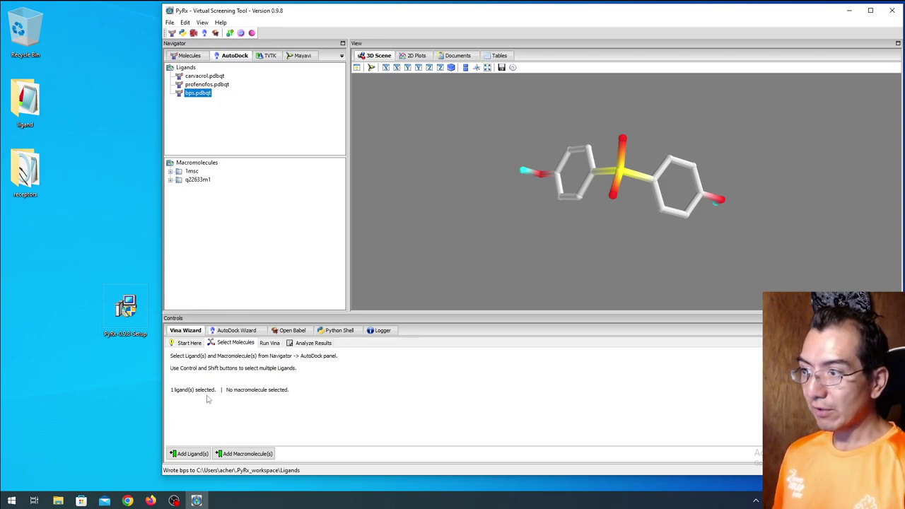
# - Add the Ts-PGRMC2.mod macromolecule from the desktop's receptors folder and inspect it in the 3D scene
pyautogui.click(244, 453)
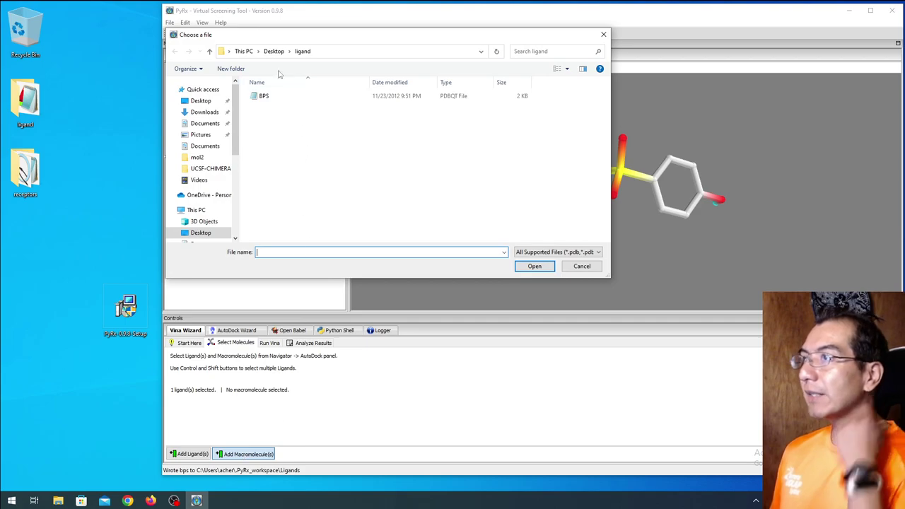
pyautogui.click(209, 51)
pyautogui.doubleClick(261, 106)
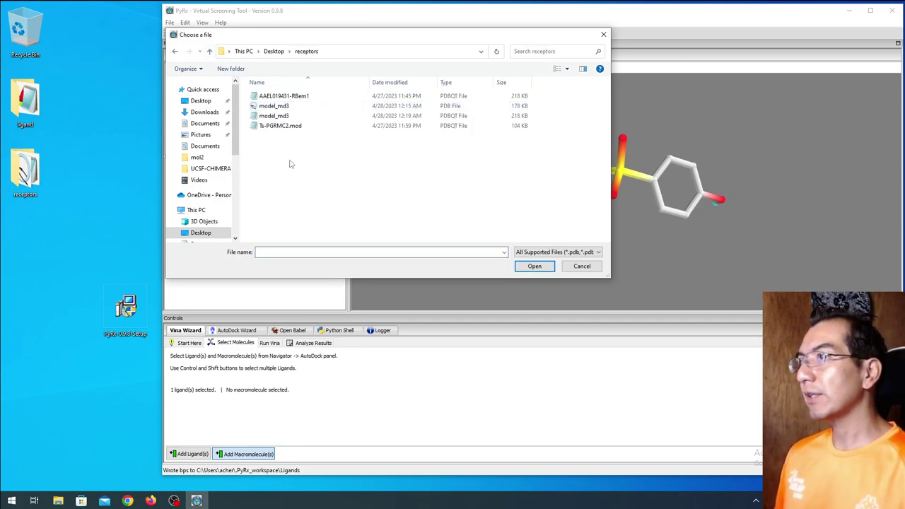
pyautogui.click(289, 127)
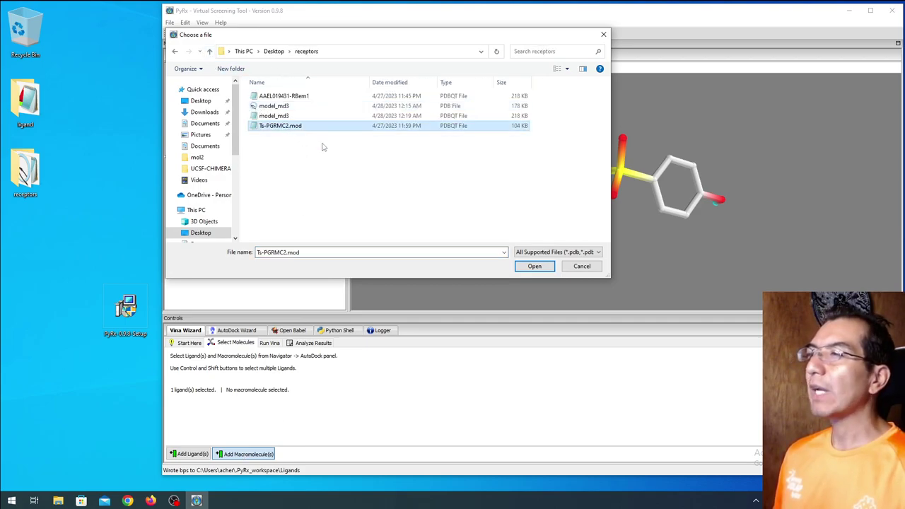
pyautogui.click(530, 265)
pyautogui.moveTo(655, 240); pyautogui.dragTo(566, 205)
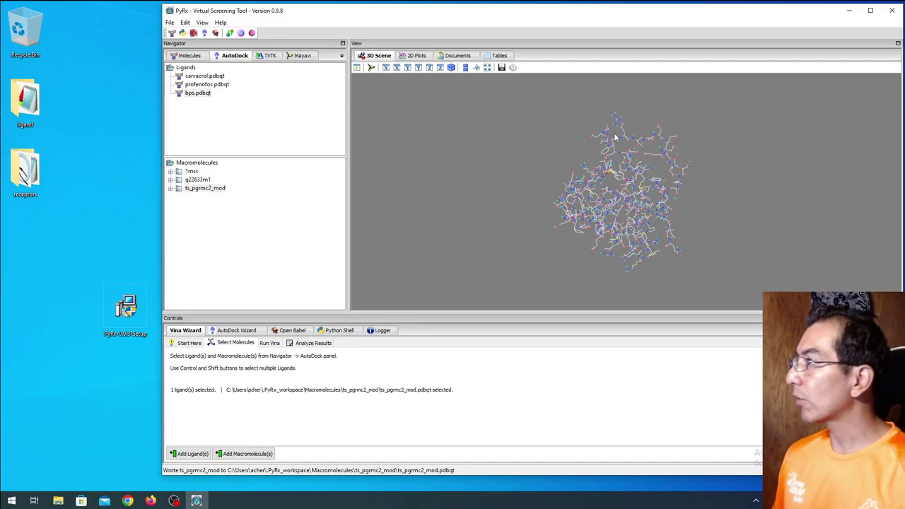
pyautogui.scroll(5, 618, 138)
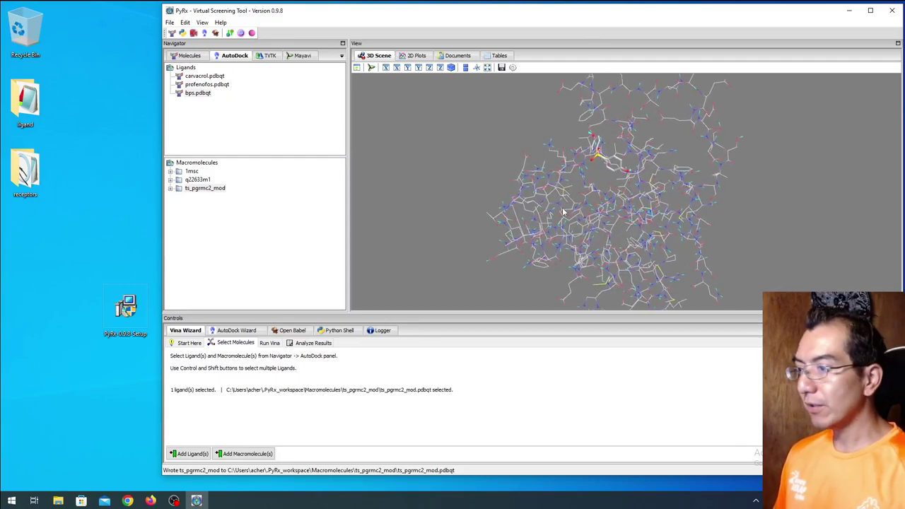
# - Select the ts_pgrmc2_mod macromolecule and the bps.pdbqt ligand for docking
pyautogui.click(216, 188)
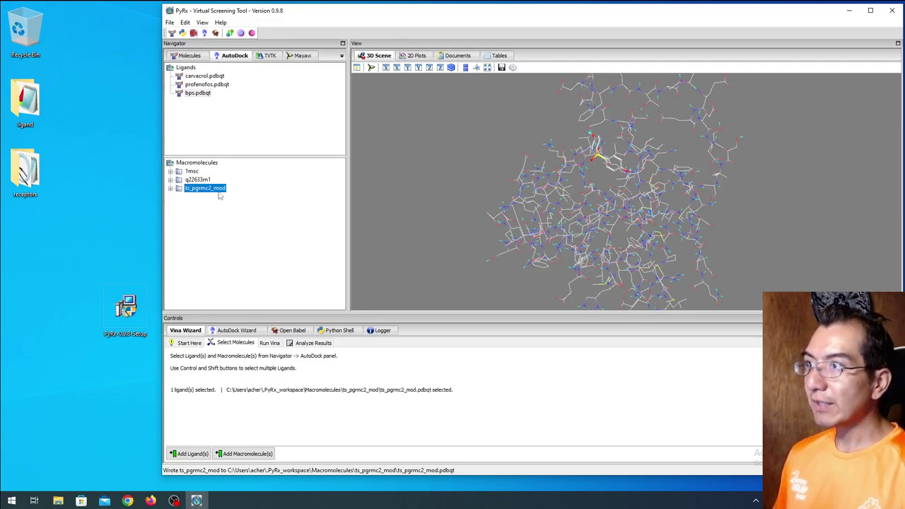
pyautogui.click(202, 94)
pyautogui.click(222, 188)
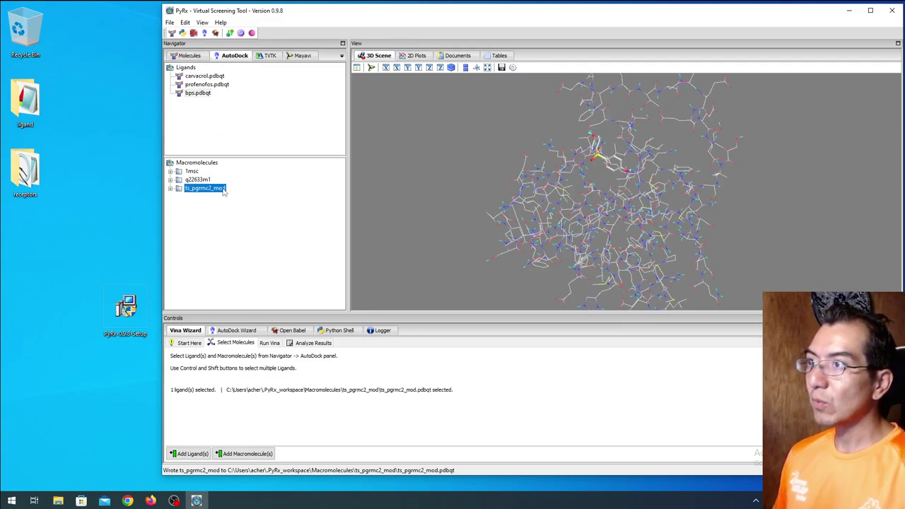
pyautogui.click(201, 93)
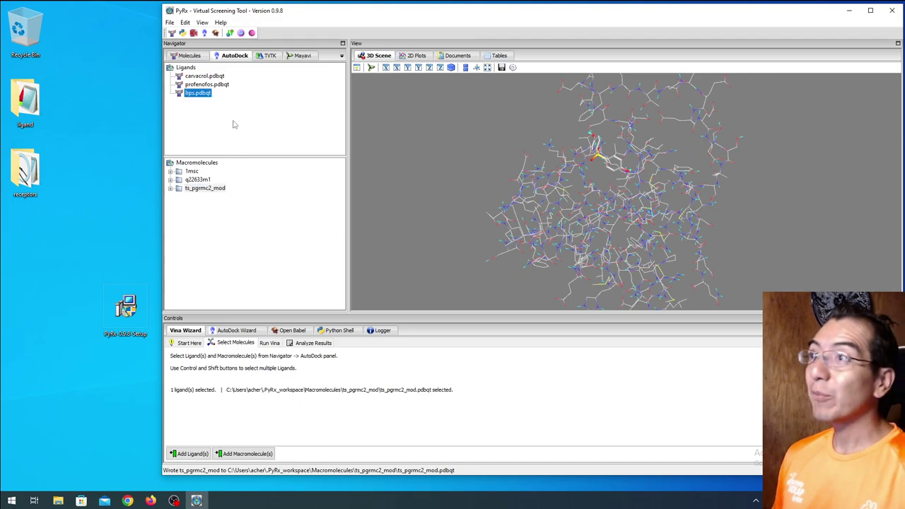
# - Try adding profenofos.pdbqt and carvacrol.pdbqt to the ligand selection, and return to bps.pdbqt alone
pyautogui.keyDown('ctrl'); pyautogui.click(211, 85); pyautogui.keyUp('ctrl')
pyautogui.keyDown('ctrl'); pyautogui.click(219, 77); pyautogui.keyUp('ctrl')
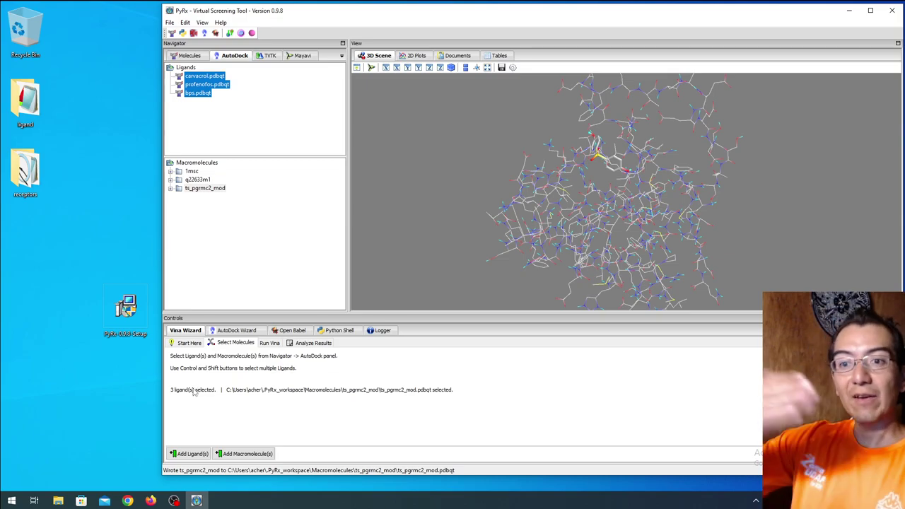
pyautogui.click(202, 94)
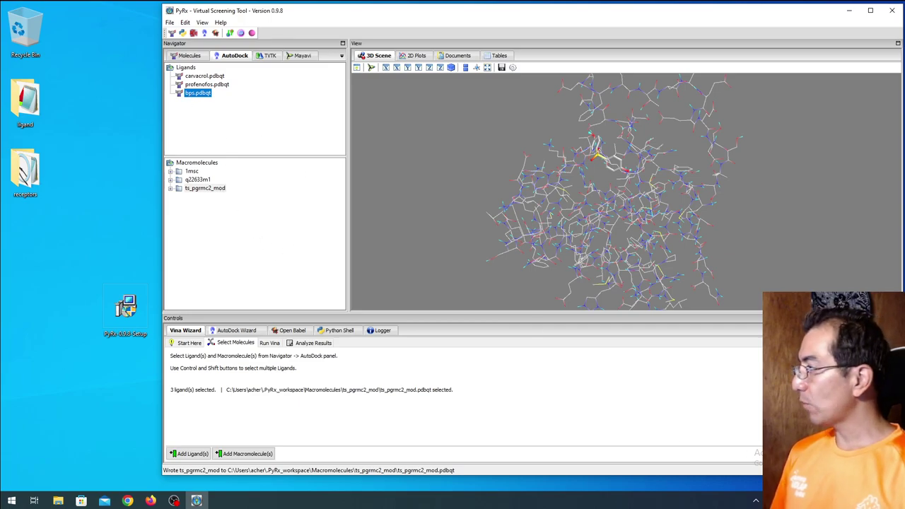
# - Move the PyRx window clear to reach the wizard navigation, advance to the Run Vina stage and reset the search space
pyautogui.moveTo(788, 28); pyautogui.dragTo(626, 40)
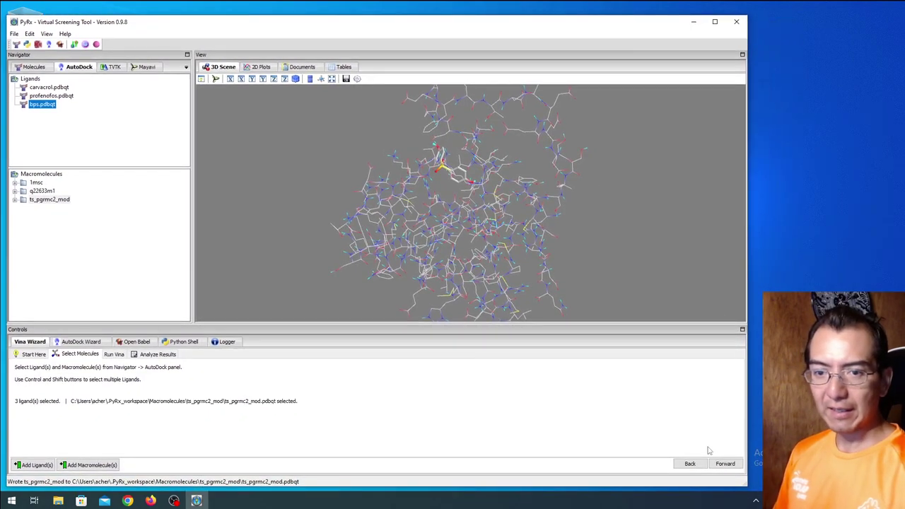
pyautogui.click(724, 462)
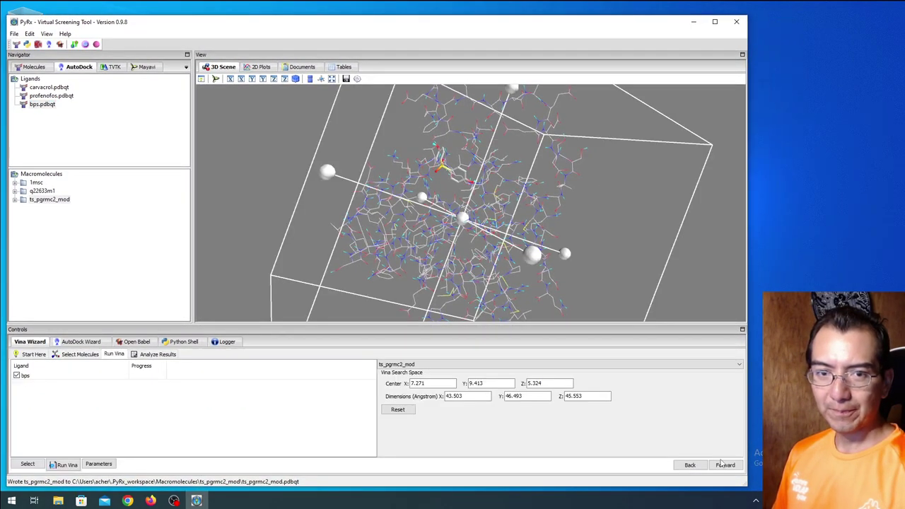
pyautogui.moveTo(467, 268); pyautogui.dragTo(484, 253)
pyautogui.moveTo(592, 227); pyautogui.dragTo(565, 318)
pyautogui.click(397, 409)
pyautogui.moveTo(412, 175); pyautogui.dragTo(567, 181)
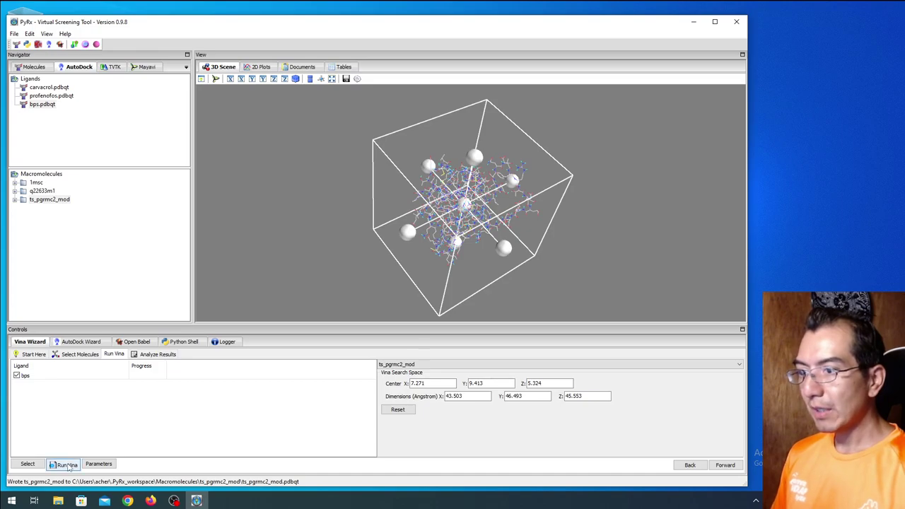
# - Review the Vina parameters, accept exhaustiveness 8 and 9 modes, and run the Vina docking
pyautogui.click(98, 464)
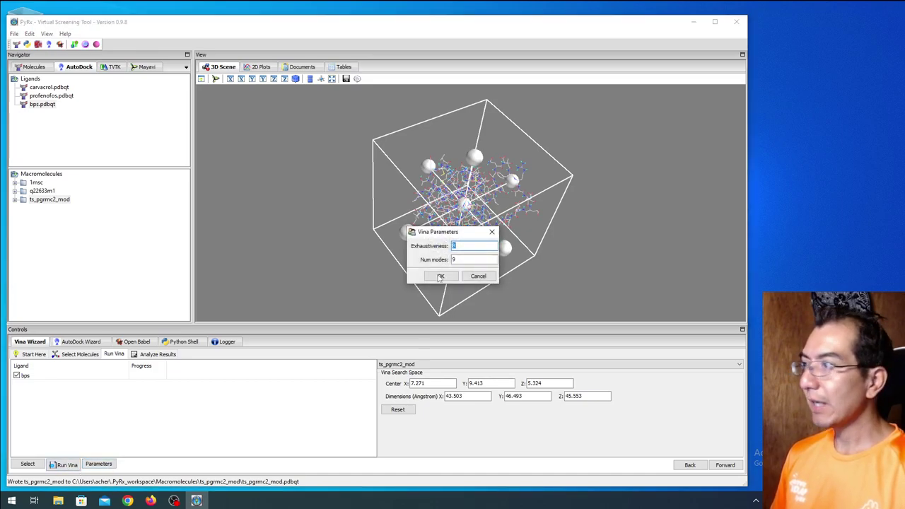
pyautogui.click(452, 280)
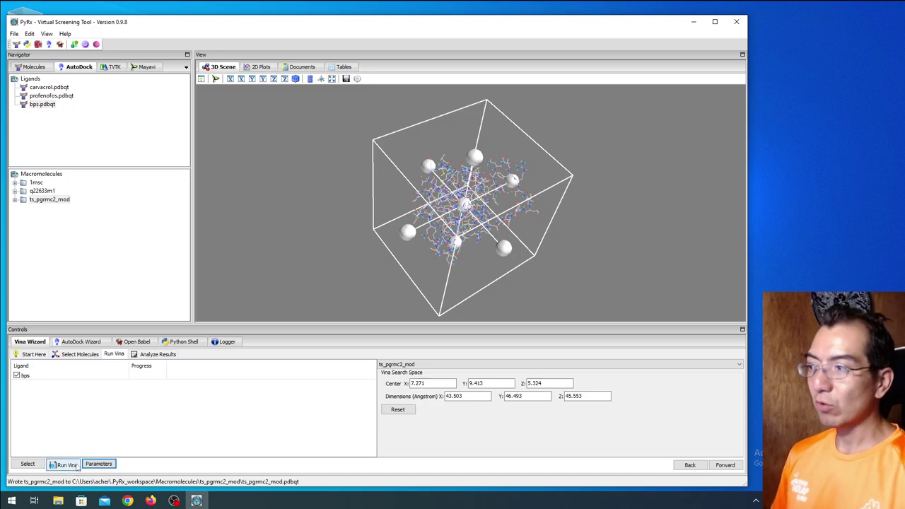
pyautogui.click(98, 463)
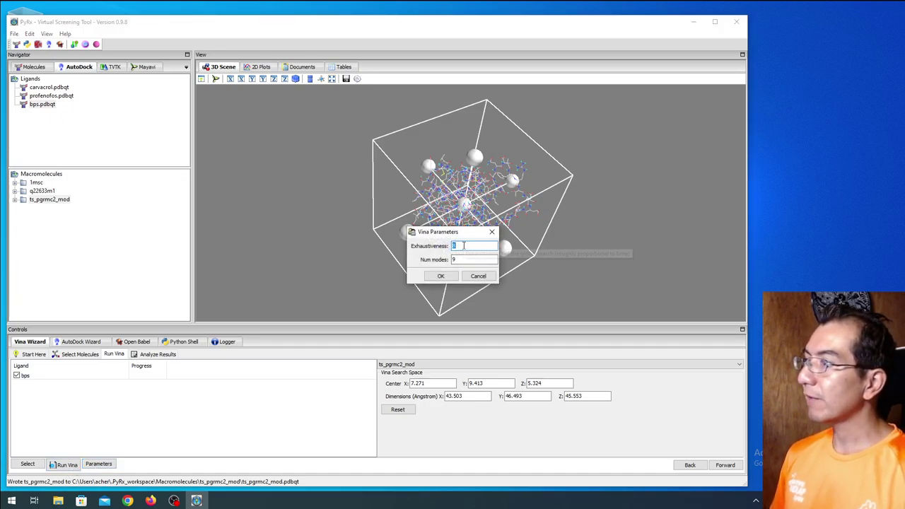
pyautogui.doubleClick(456, 260)
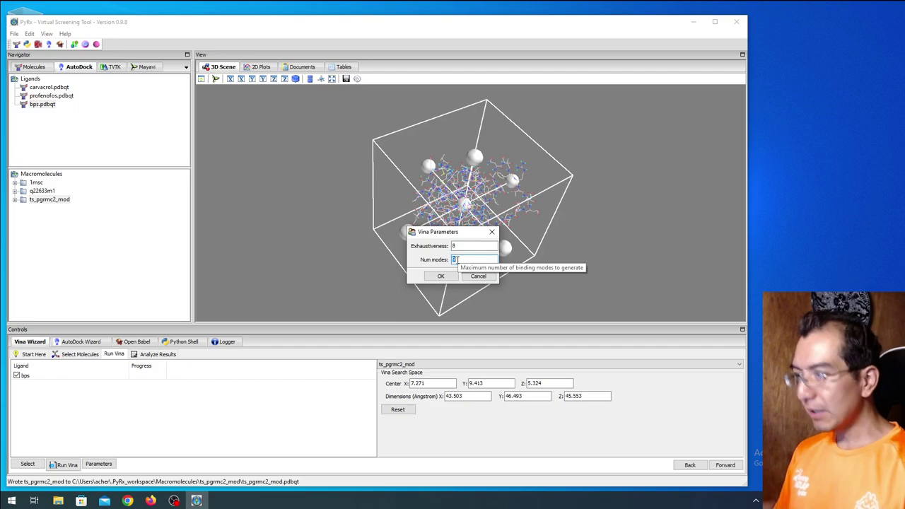
pyautogui.click(448, 277)
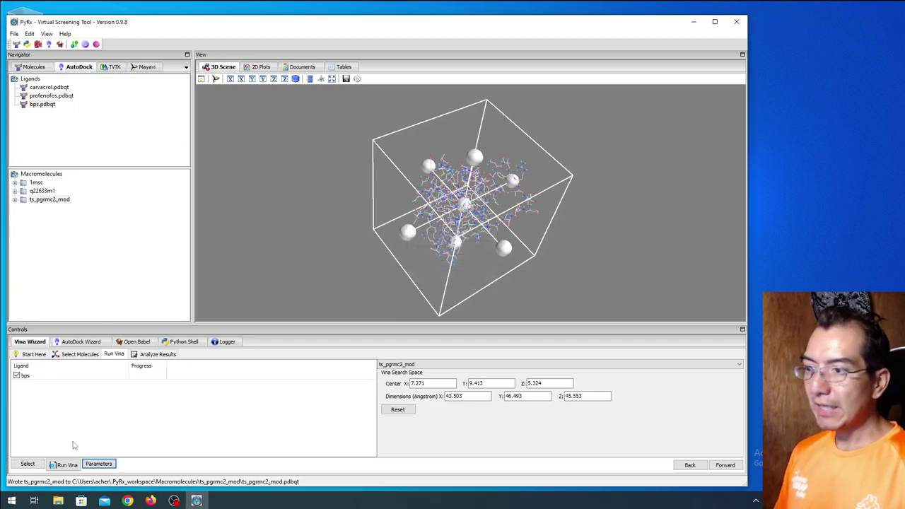
pyautogui.click(68, 465)
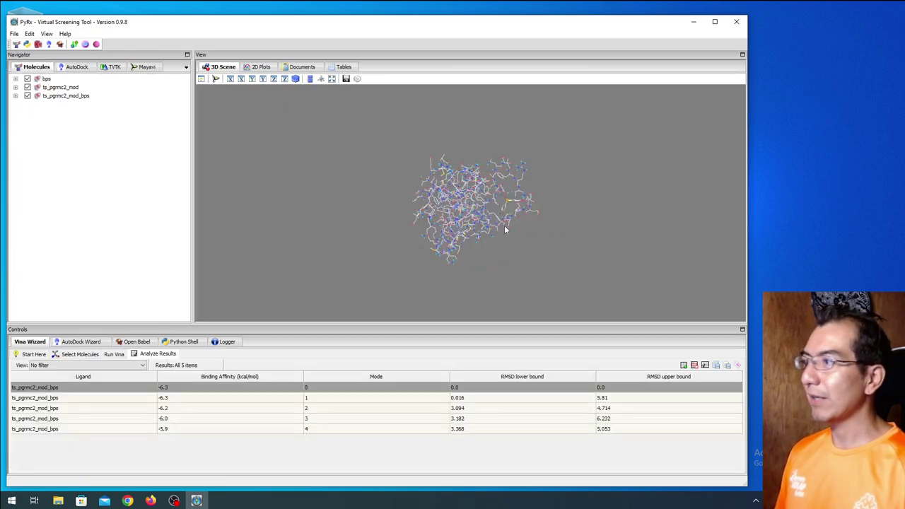
# - Hide the original bps ligand and toggle the receptor and docked ligand off and on to inspect the docked pose
pyautogui.scroll(3, 556, 153)
pyautogui.moveTo(553, 277); pyautogui.dragTo(498, 205)
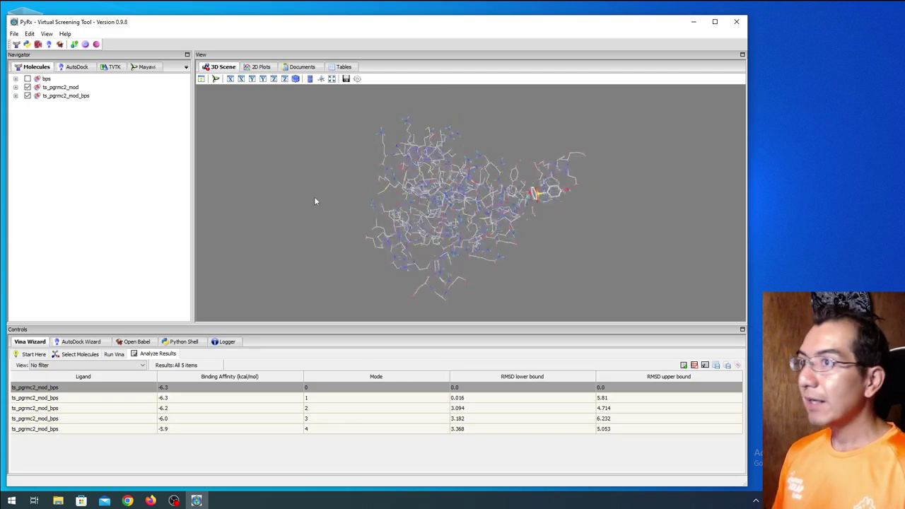
pyautogui.click(28, 86)
pyautogui.click(28, 87)
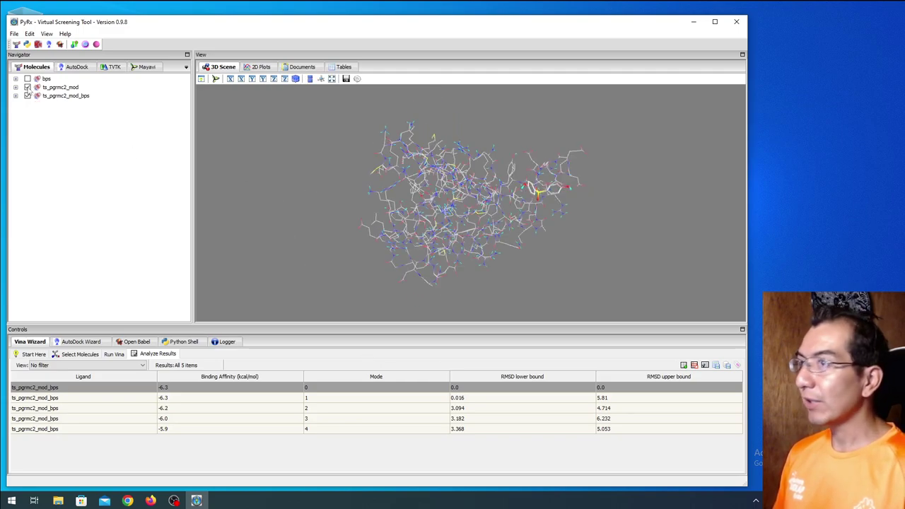
pyautogui.click(28, 95)
pyautogui.click(28, 96)
pyautogui.moveTo(233, 141); pyautogui.dragTo(315, 183)
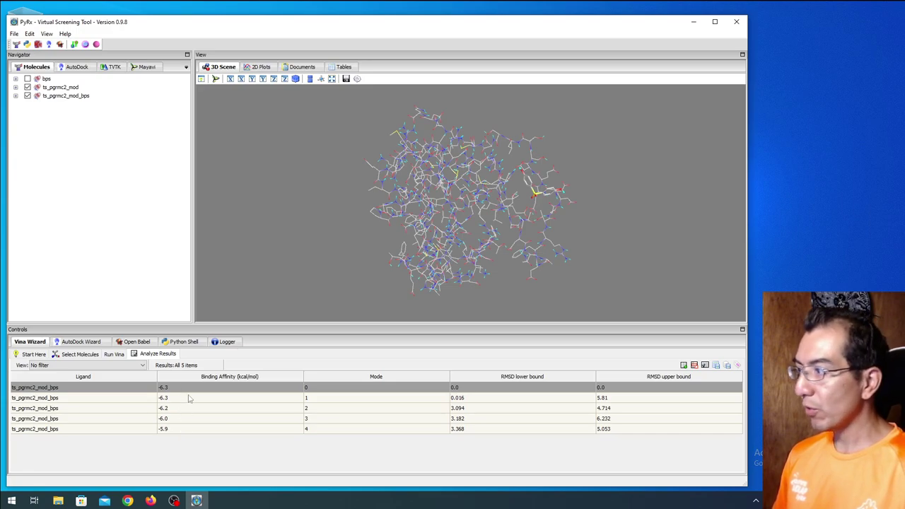
# - Display the docked poses for modes 1, 2 and 4 from the Vina results and examine them in the 3D scene
pyautogui.click(187, 399)
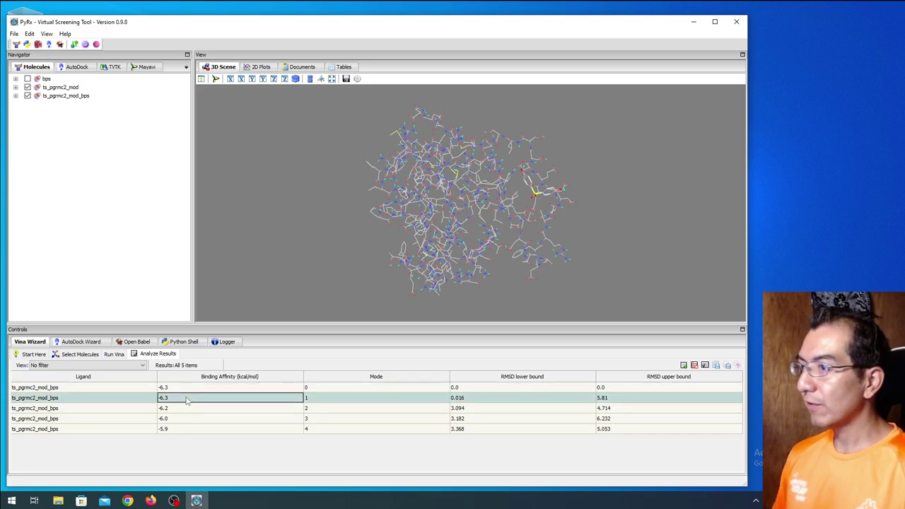
pyautogui.click(182, 409)
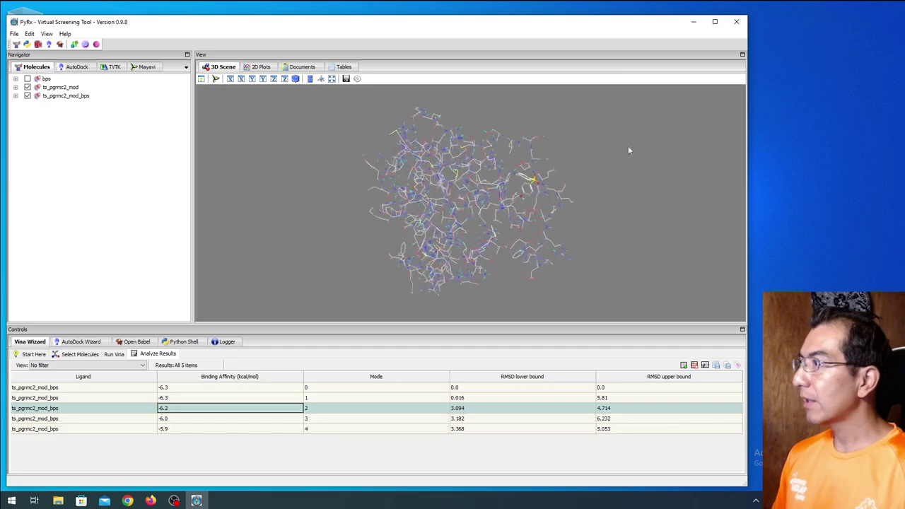
pyautogui.scroll(3, 525, 192)
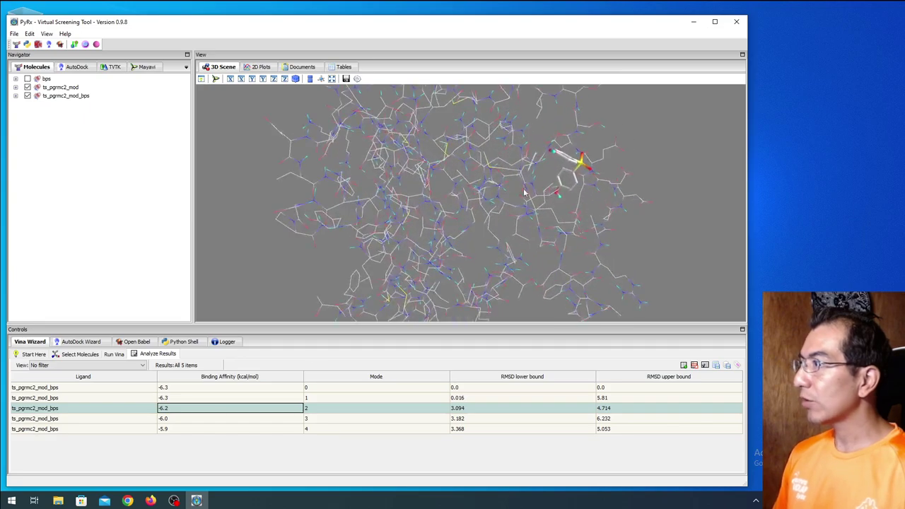
pyautogui.click(200, 429)
# - Compare the modes 0 and 1 poses, step through modes 2, 3 and 4, and return to mode 1
pyautogui.click(210, 390)
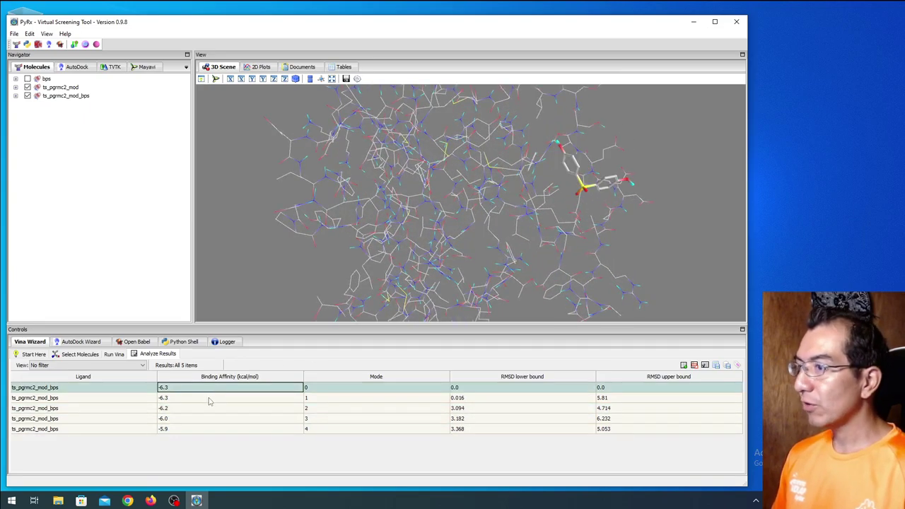
pyautogui.click(210, 399)
pyautogui.click(214, 388)
pyautogui.click(213, 398)
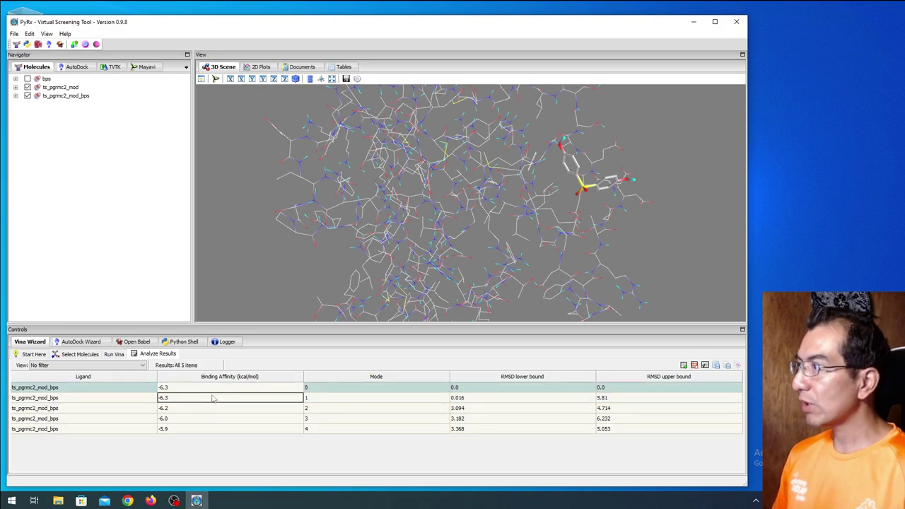
pyautogui.click(209, 409)
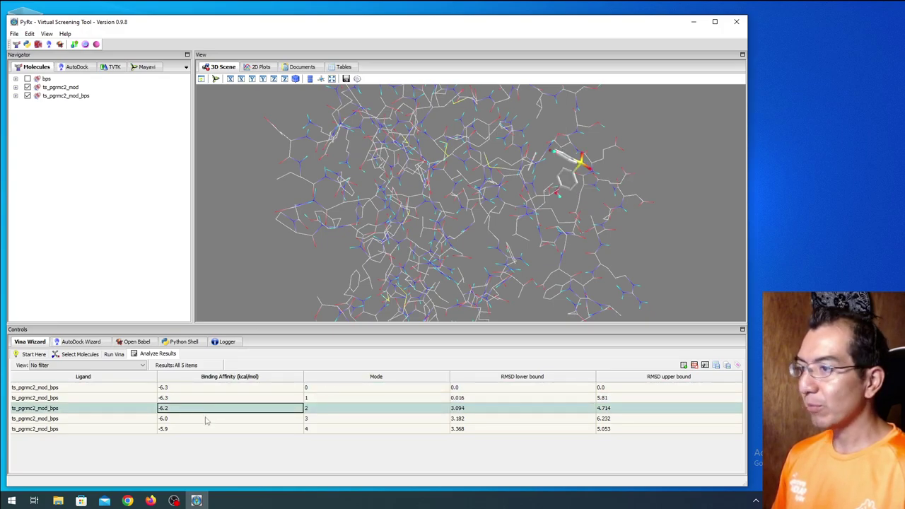
pyautogui.click(206, 419)
pyautogui.click(204, 430)
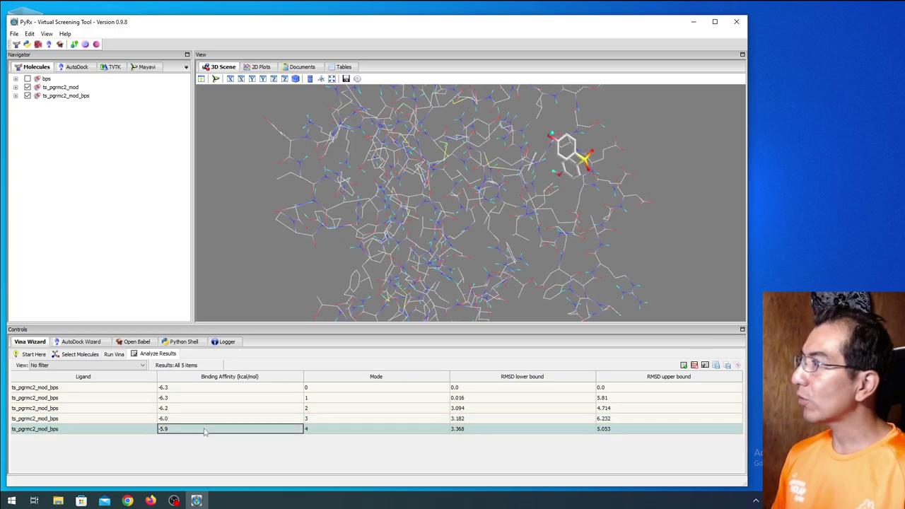
pyautogui.click(182, 398)
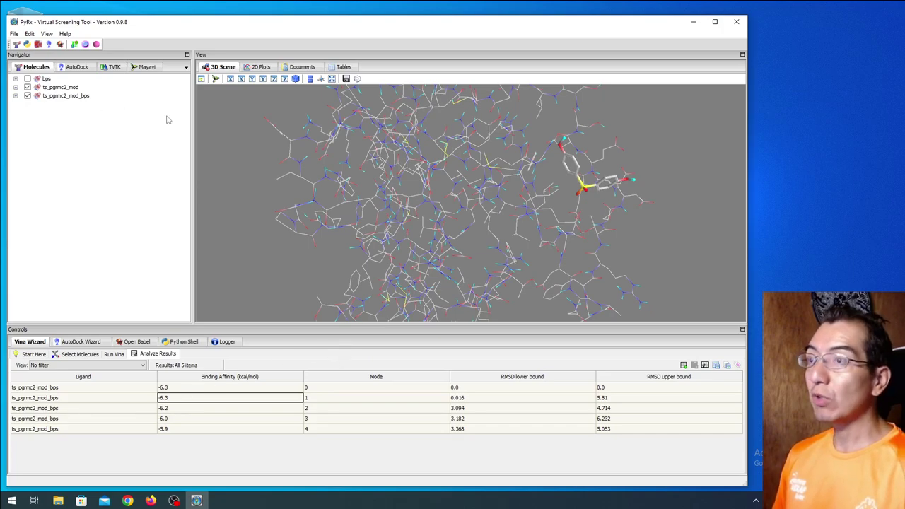
# - Close PyRx and switch to File Explorer to open .PyRx_workspace\Macromolecules\ts_pgrmc2_mod inside the user's profile folder on drive C
pyautogui.click(736, 22)
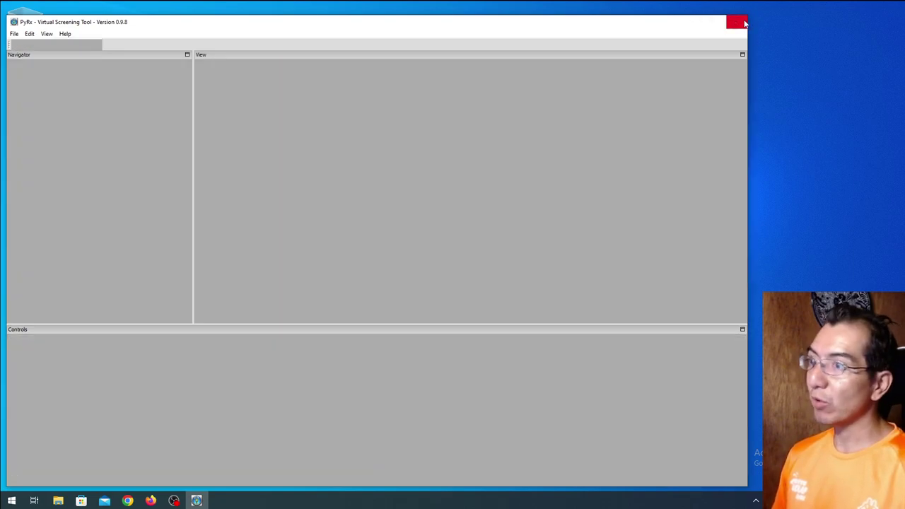
pyautogui.click(58, 501)
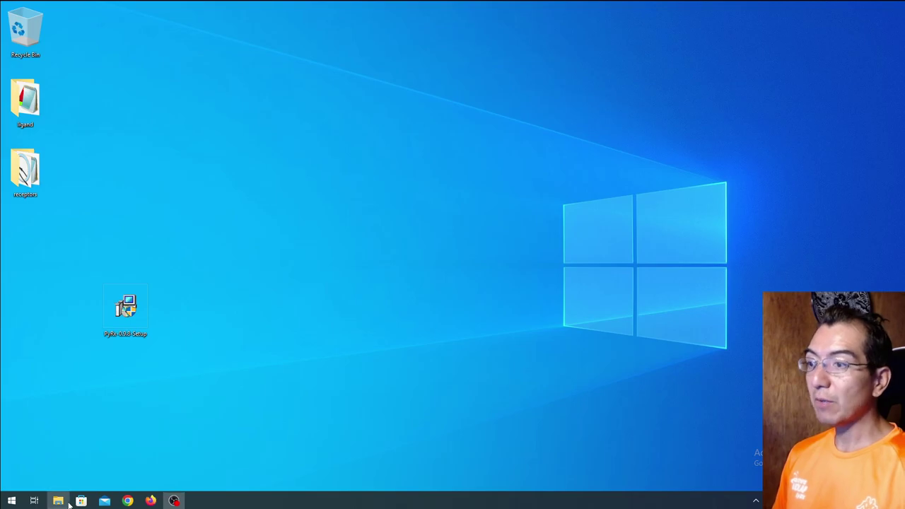
pyautogui.click(122, 341)
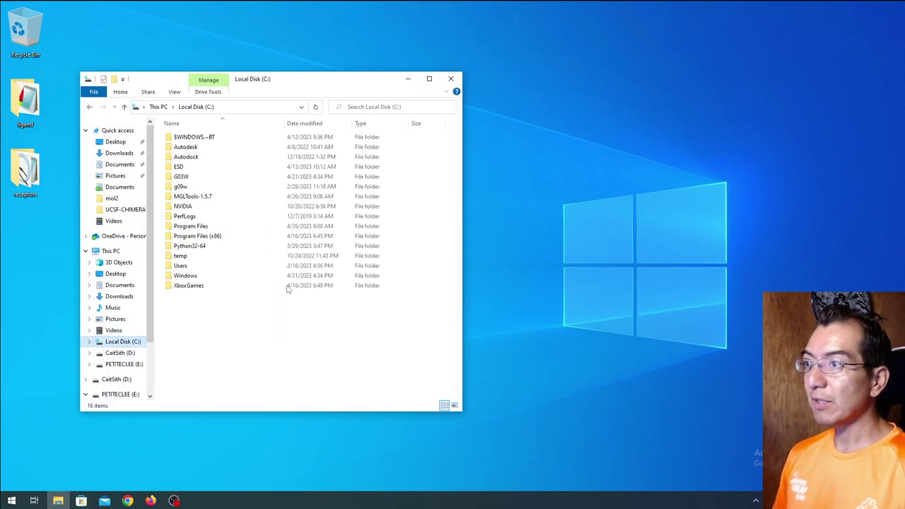
pyautogui.doubleClick(181, 266)
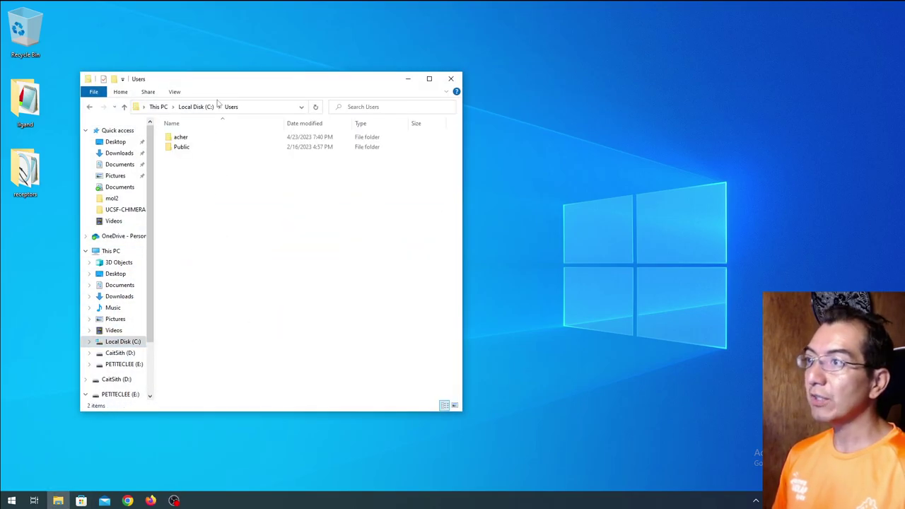
pyautogui.doubleClick(185, 137)
pyautogui.doubleClick(201, 207)
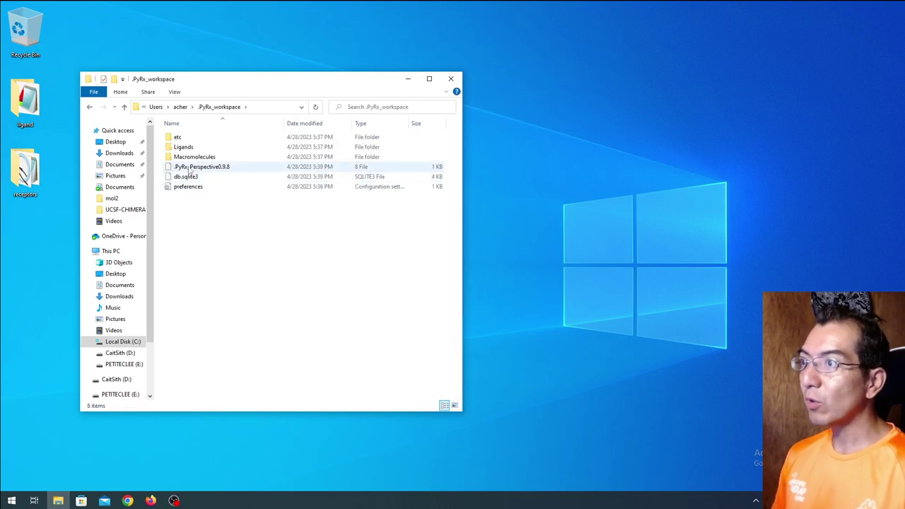
pyautogui.doubleClick(260, 157)
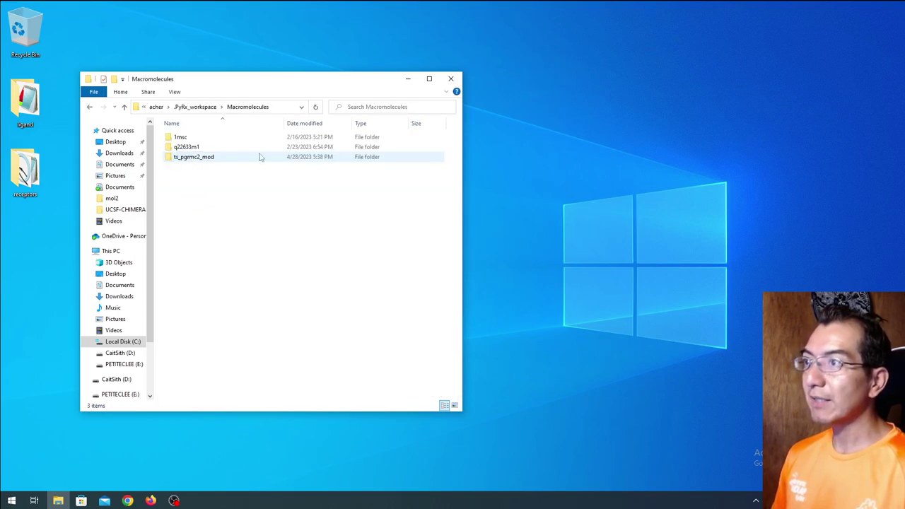
pyautogui.doubleClick(192, 158)
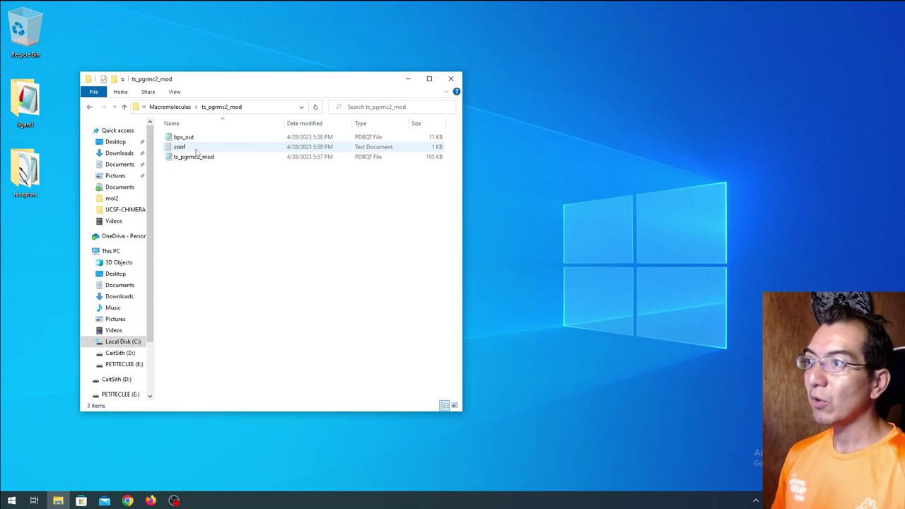
# - Review the receptor file, the cpu, center and size settings in the conf text file, and the bps_out file, closing both windows
pyautogui.click(203, 159)
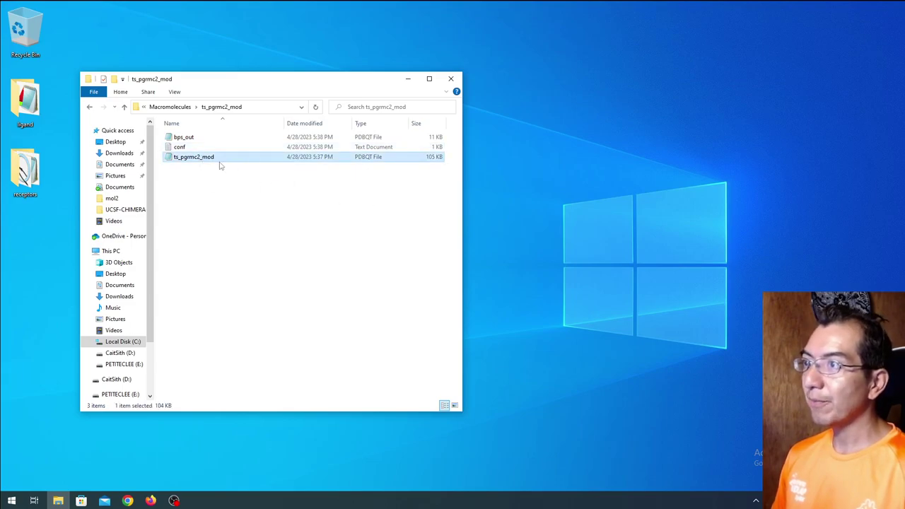
pyautogui.click(191, 150)
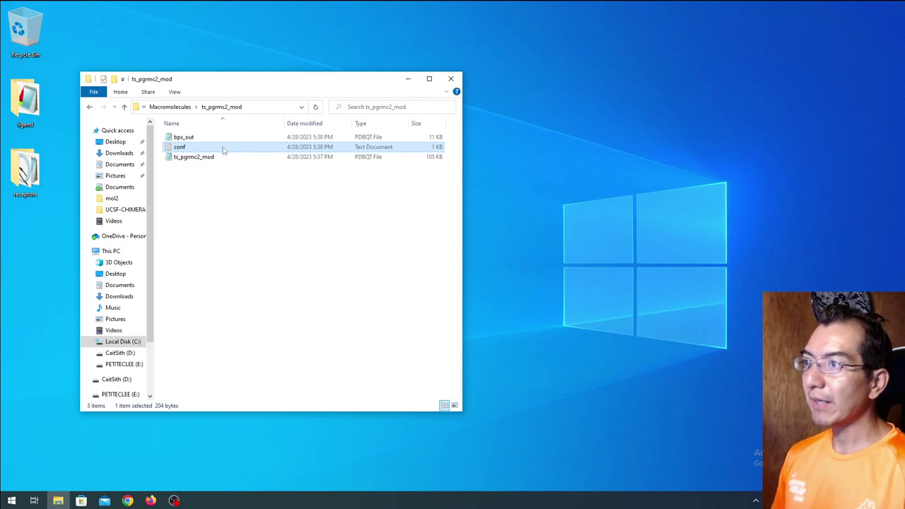
pyautogui.doubleClick(179, 150)
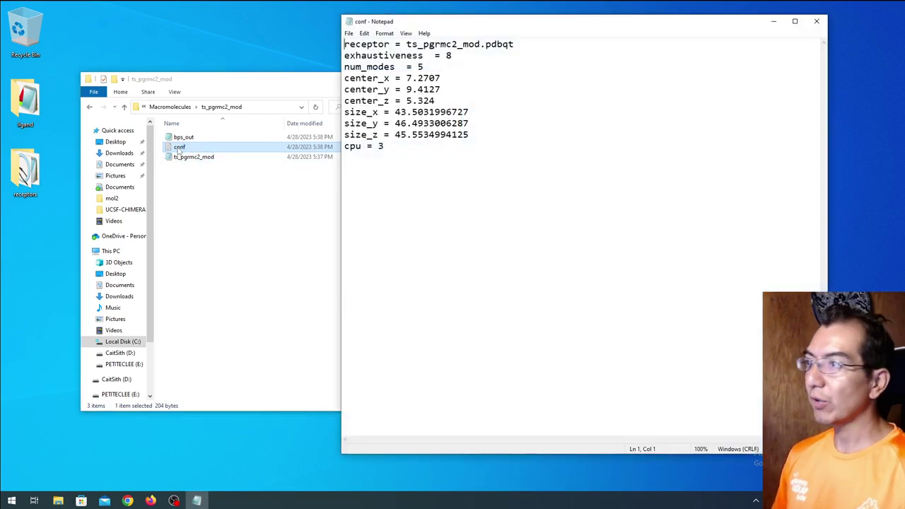
pyautogui.hotkey('shift', 'Home')
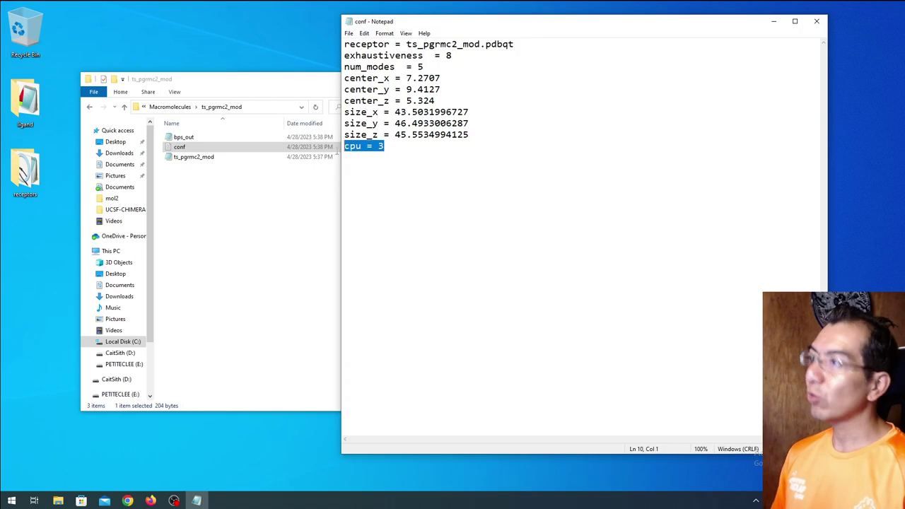
pyautogui.moveTo(496, 133); pyautogui.dragTo(350, 79)
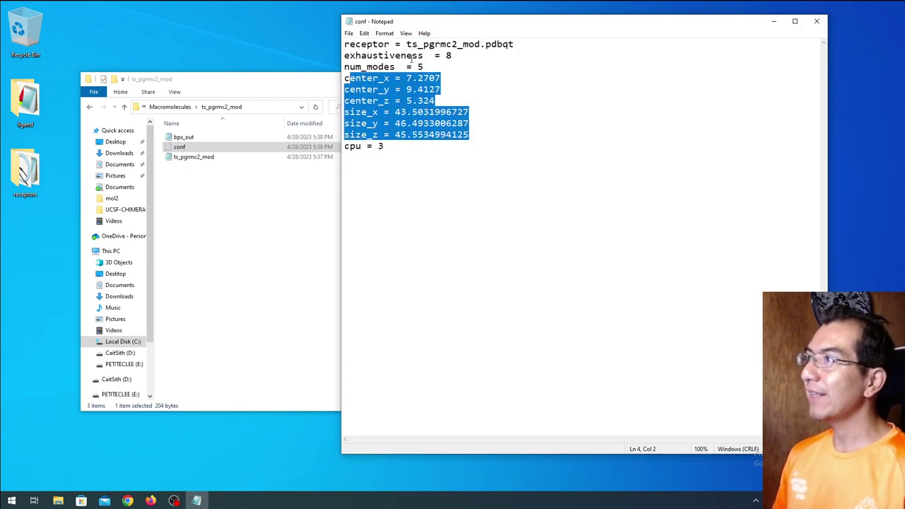
pyautogui.click(817, 21)
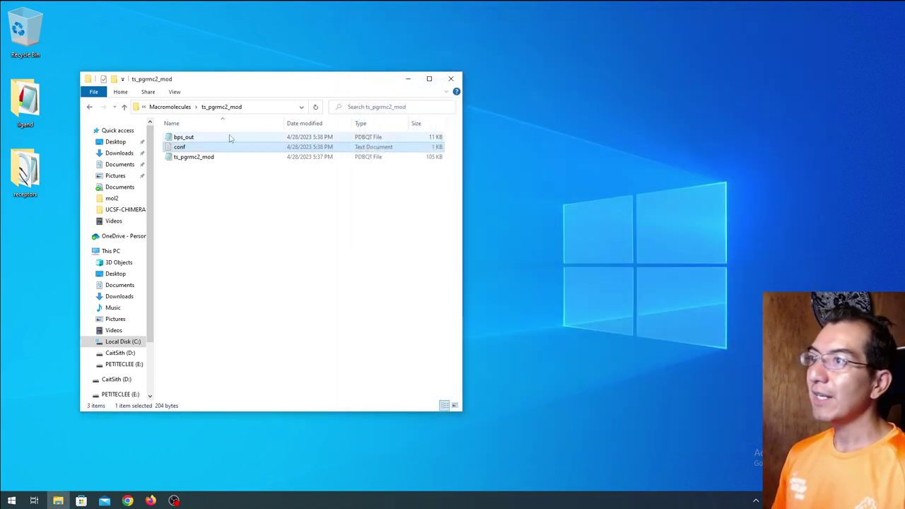
pyautogui.click(217, 137)
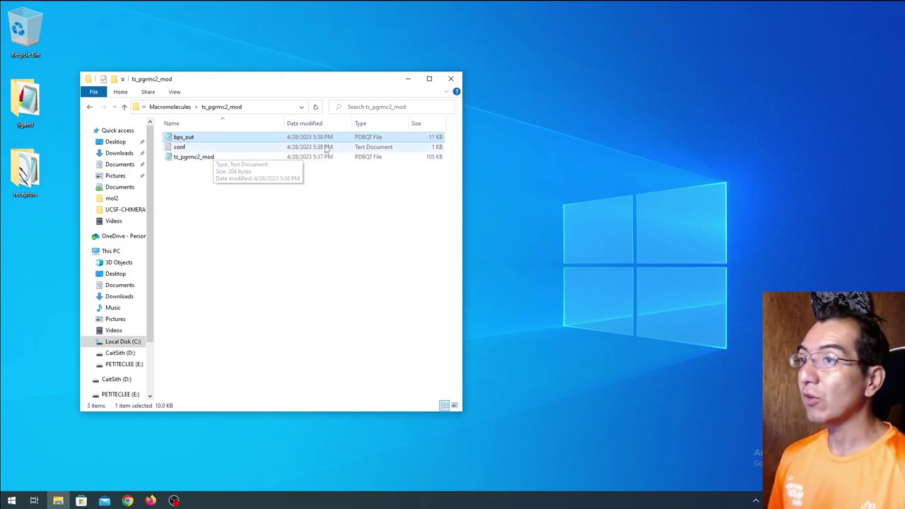
pyautogui.click(452, 80)
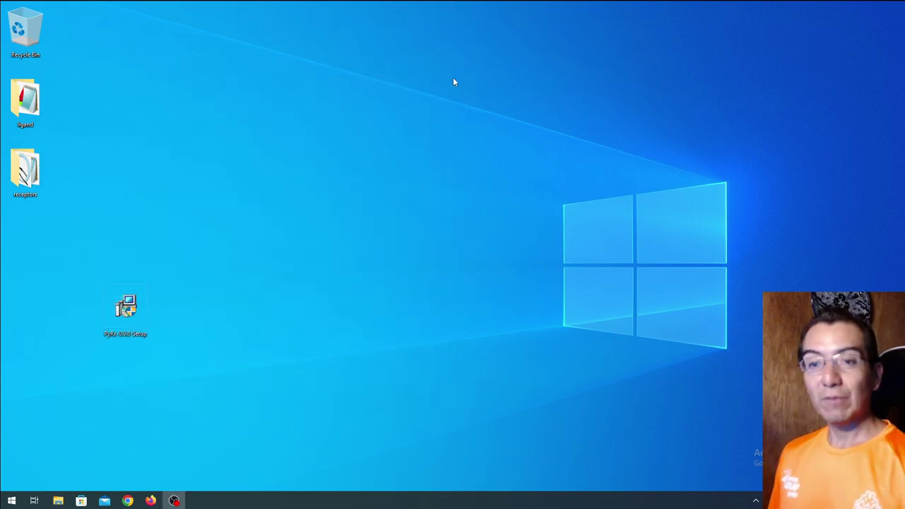